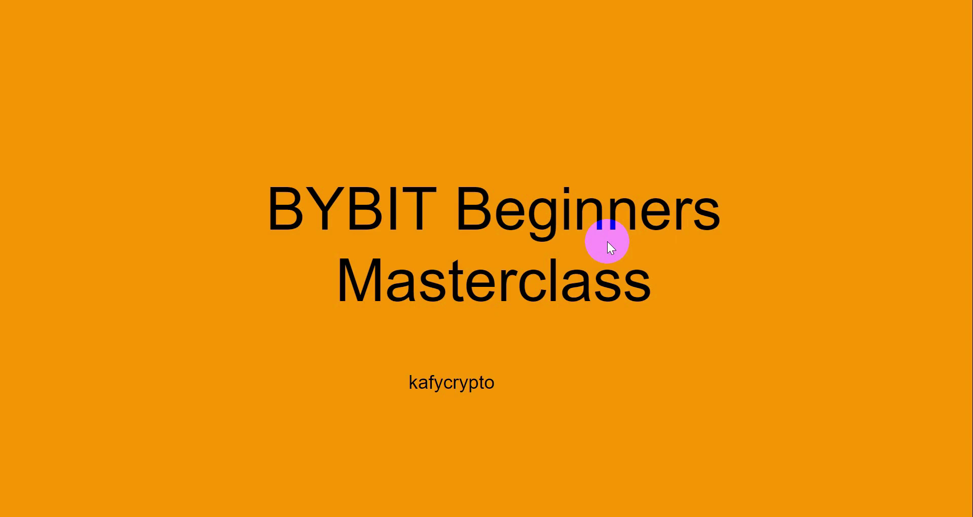
- Exit the slideshow and look over the kafy Crypto YouTube channel and the Bybit homepage
{"action": "mouse_move", "coordinate": [495, 30]}
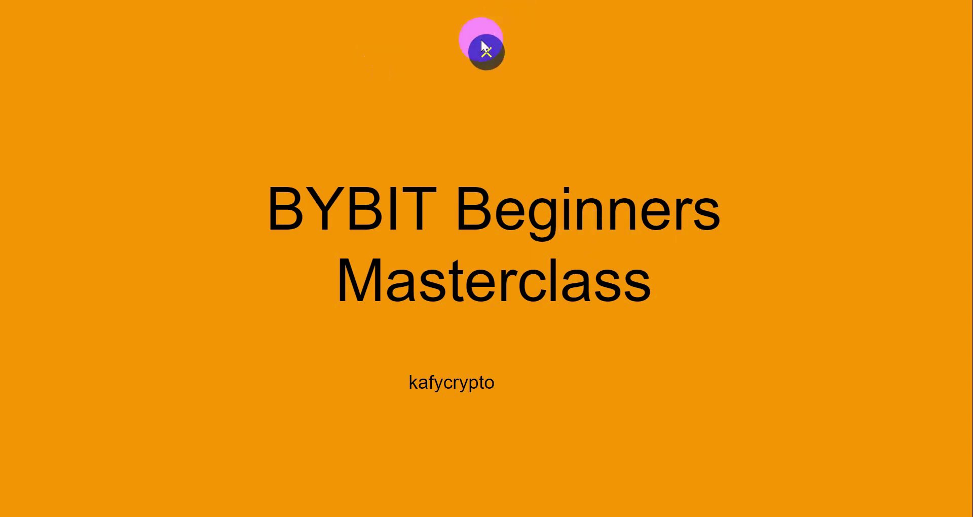
{"action": "left_click", "coordinate": [486, 52]}
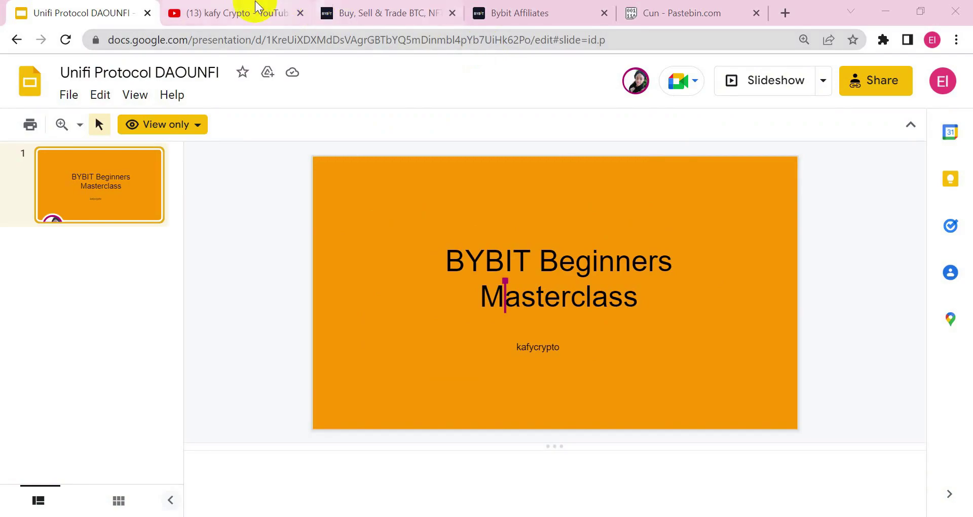
{"action": "left_click", "coordinate": [256, 6]}
{"action": "left_click_drag", "start_coordinate": [968, 168], "coordinate": [969, 273]}
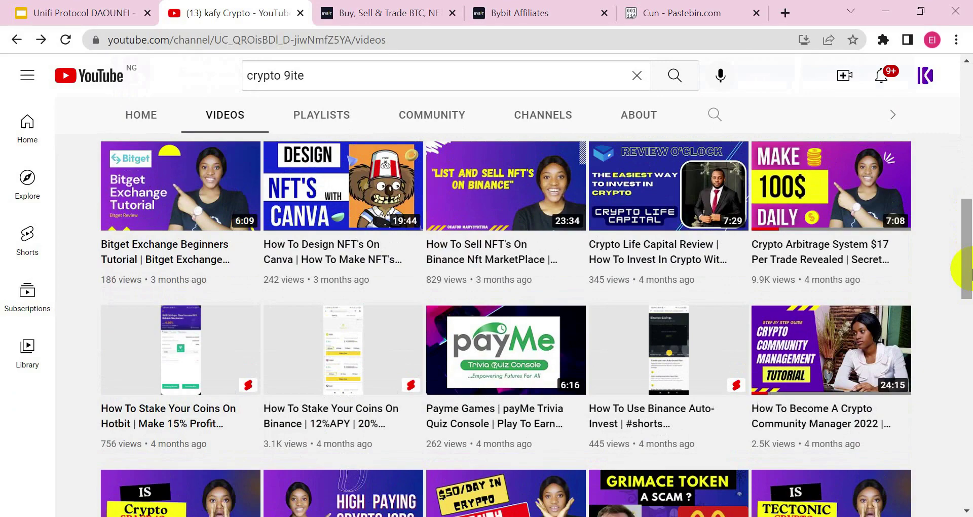
{"action": "left_click_drag", "start_coordinate": [966, 208], "coordinate": [965, 111]}
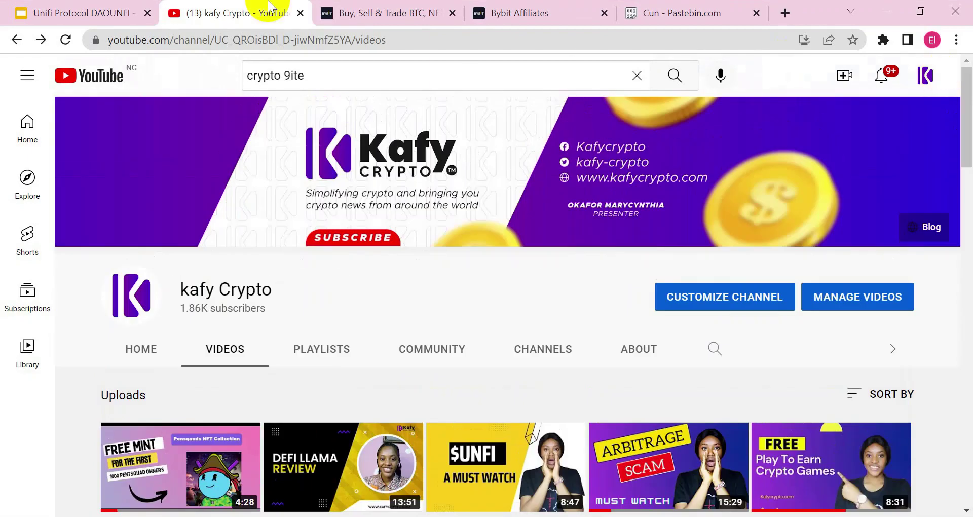
{"action": "left_click", "coordinate": [61, 8]}
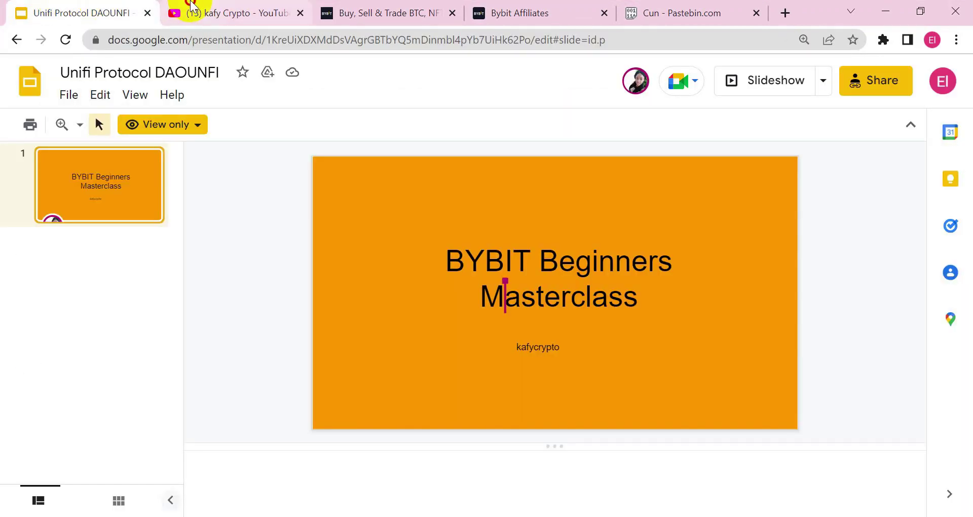
{"action": "left_click", "coordinate": [192, 8]}
{"action": "mouse_move", "coordinate": [378, 6]}
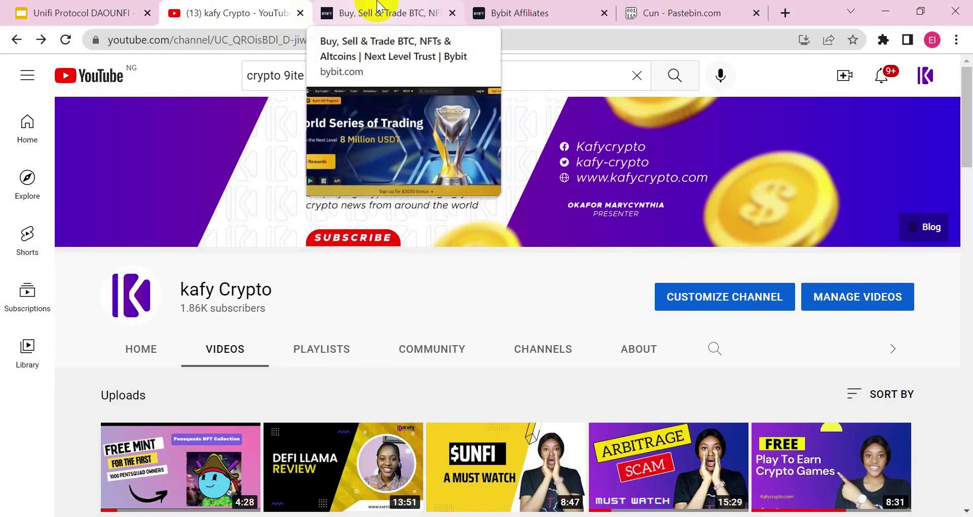
{"action": "left_click", "coordinate": [378, 6]}
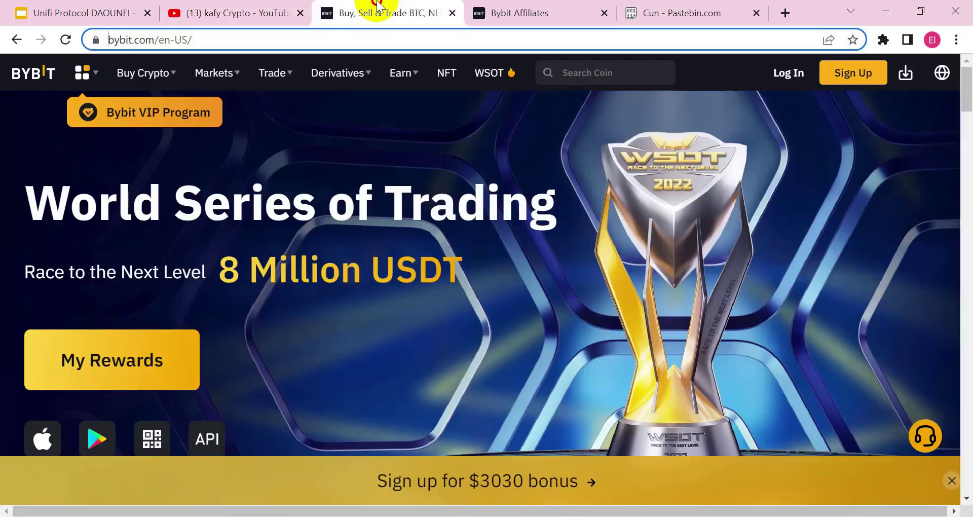
{"action": "left_click_drag", "start_coordinate": [966, 108], "coordinate": [902, 7]}
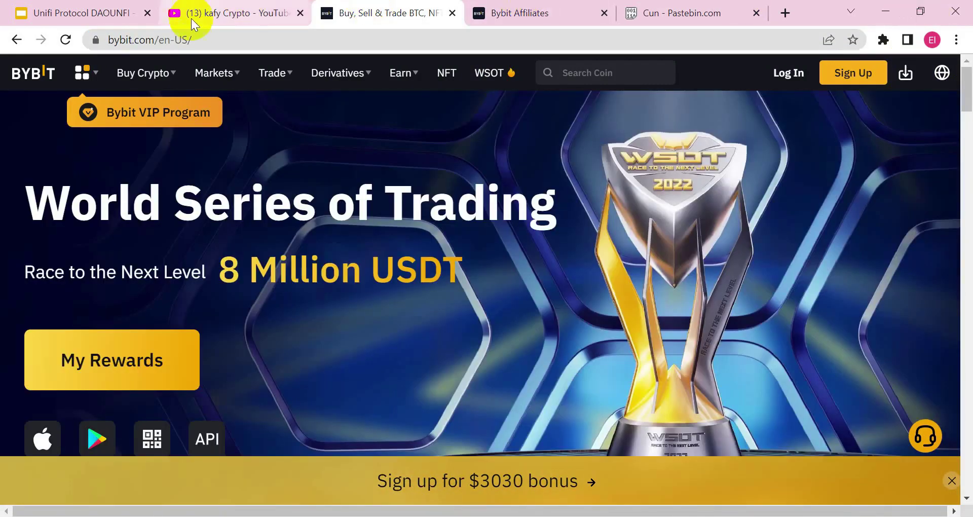
- Move to the Pastebin tab and start an address-bar search with 'PL'
{"action": "left_click", "coordinate": [214, 40]}
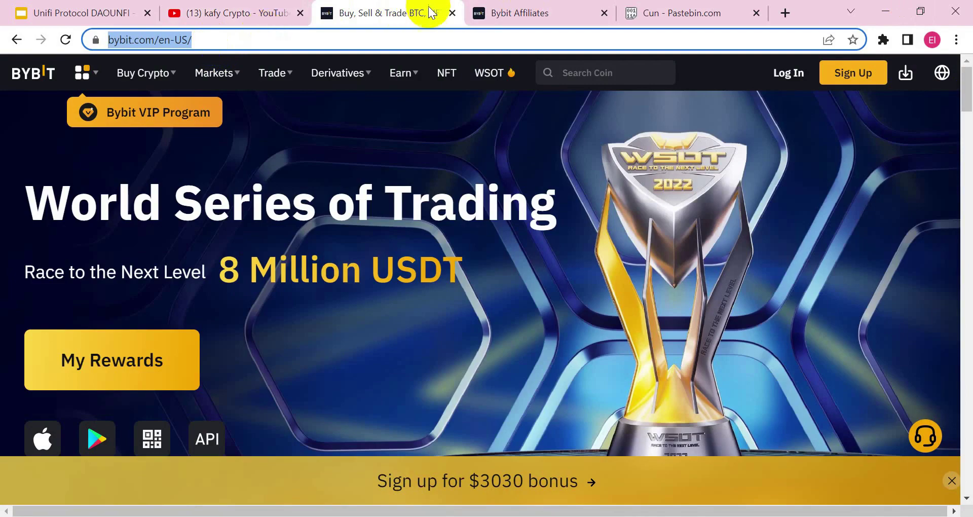
{"action": "left_click", "coordinate": [710, 9]}
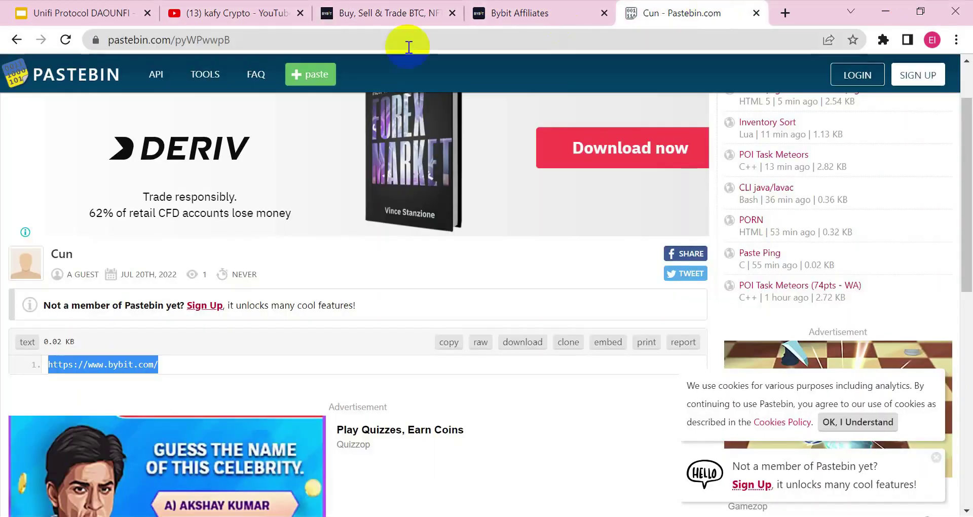
{"action": "left_click", "coordinate": [365, 44]}
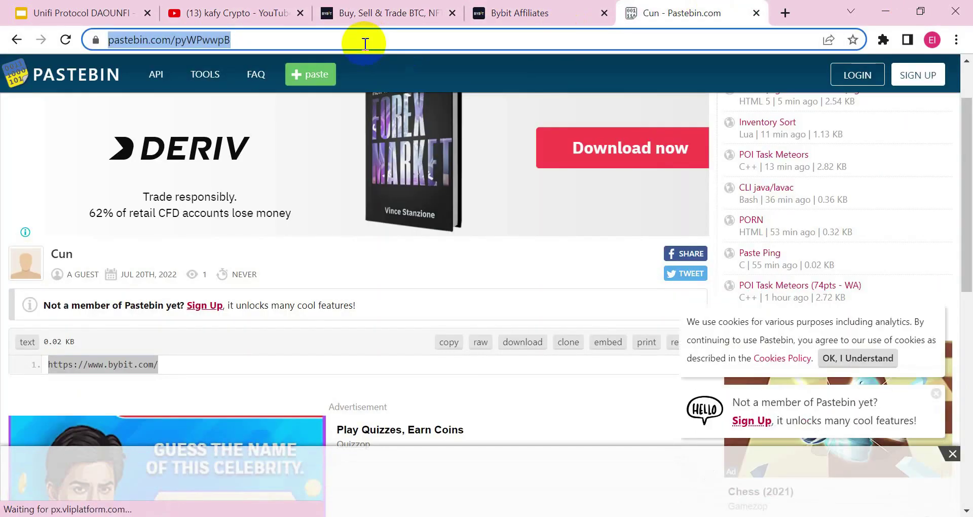
{"action": "type", "text": "PL"}
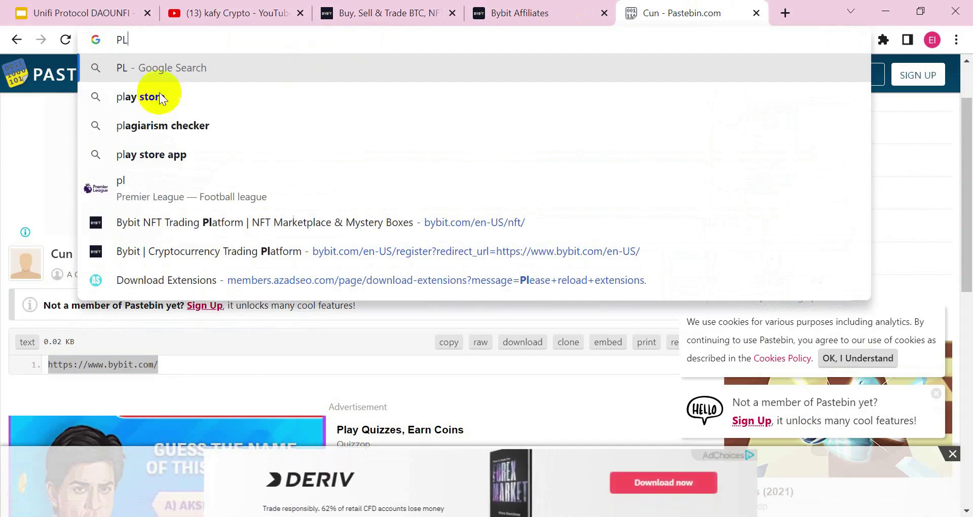
- Search Google Play for 'bybit' to find Bybit: Buy & Trade Crypto, then return to the Bybit tab
{"action": "left_click", "coordinate": [135, 98]}
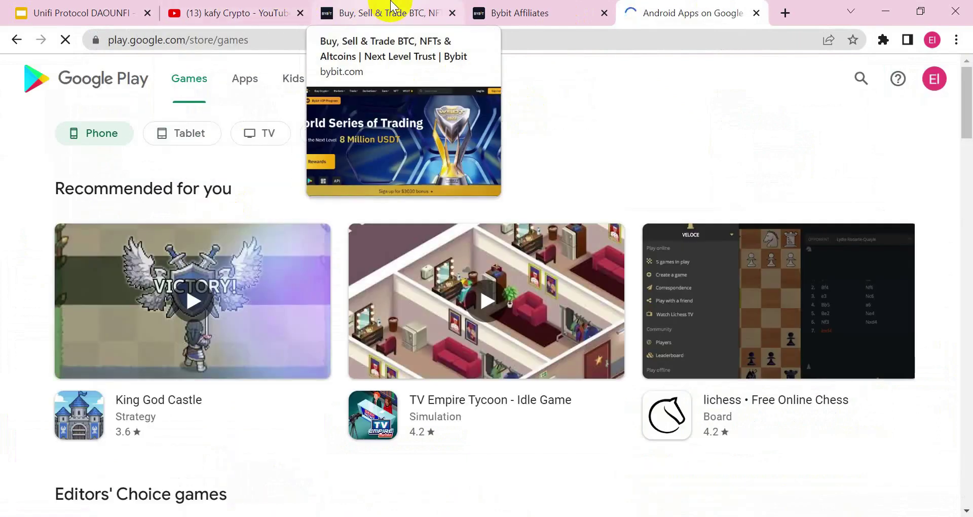
{"action": "left_click", "coordinate": [862, 78]}
{"action": "left_click", "coordinate": [535, 72]}
{"action": "type", "text": "B"}
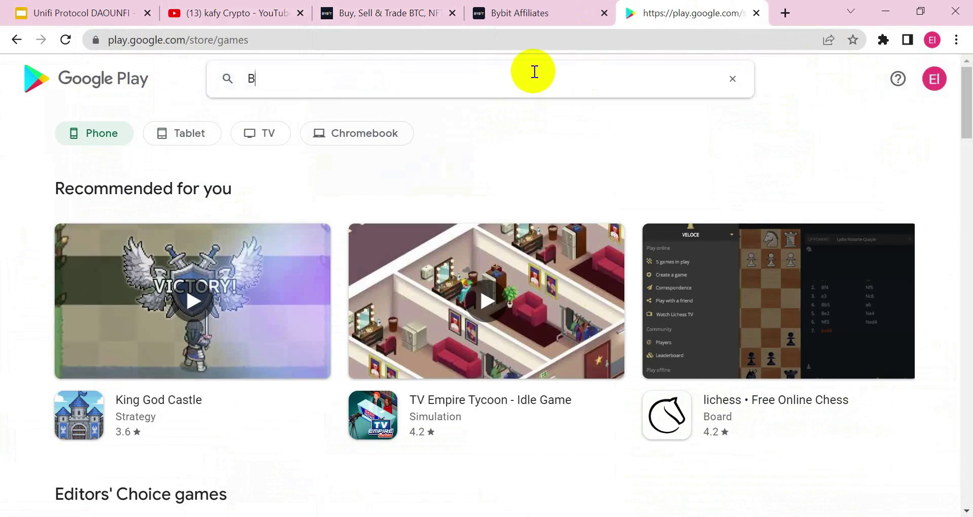
{"action": "type", "text": "YBIT"}
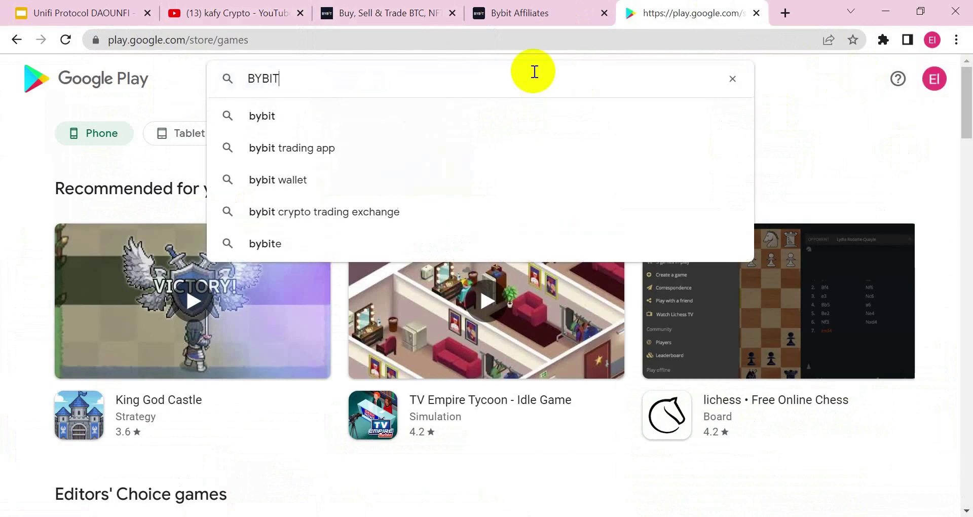
{"action": "left_click", "coordinate": [325, 120]}
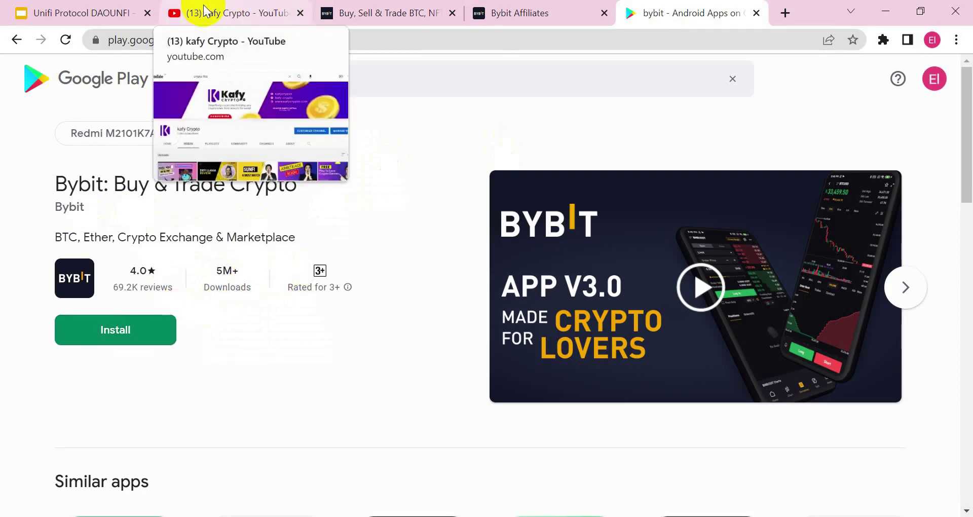
{"action": "left_click", "coordinate": [354, 8]}
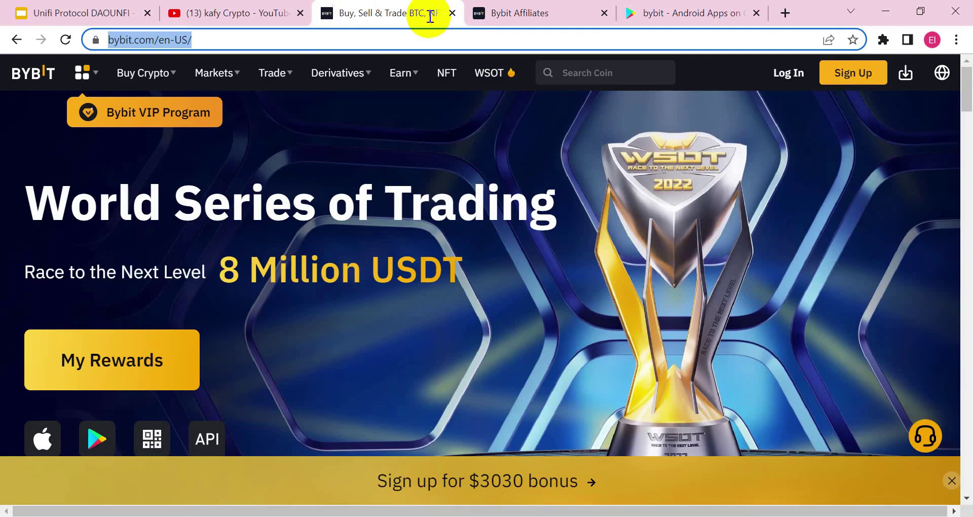
- Scroll the Bybit homepage and use Sign Up to reach the Email/Mobile registration form
{"action": "mouse_move", "coordinate": [966, 81]}
{"action": "left_mouse_down"}
{"action": "mouse_move", "coordinate": [954, 192]}
{"action": "mouse_move", "coordinate": [956, 76]}
{"action": "left_mouse_up"}
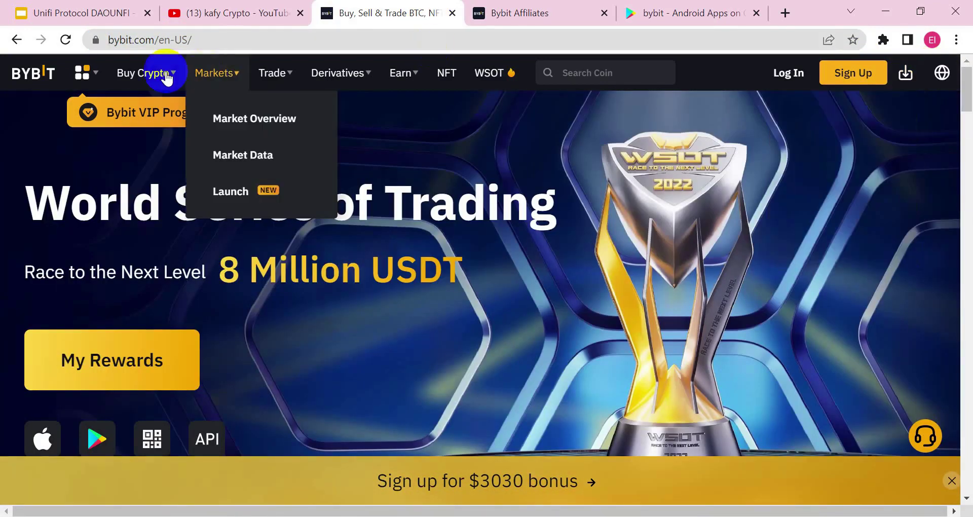
{"action": "left_click", "coordinate": [177, 39]}
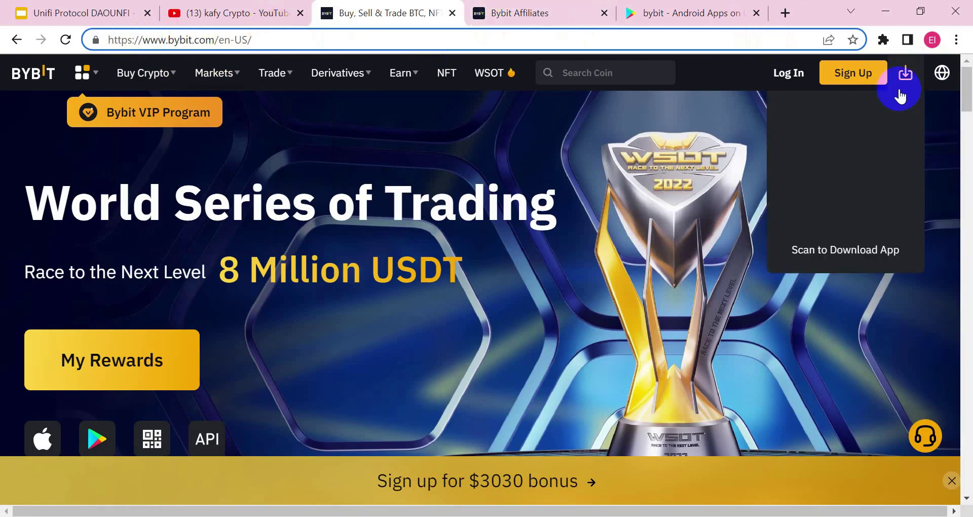
{"action": "left_click", "coordinate": [861, 75]}
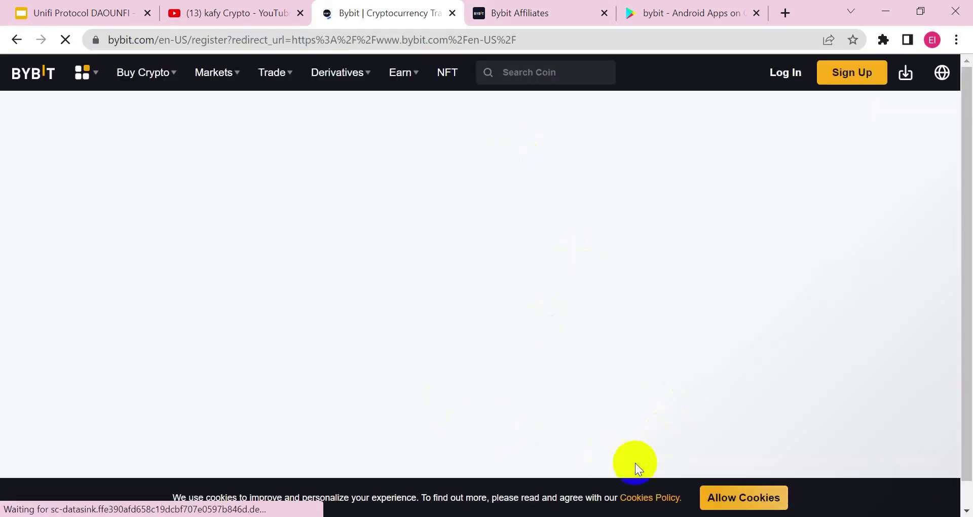
{"action": "left_click_drag", "start_coordinate": [969, 109], "coordinate": [916, 10]}
- Fill in a saved sign-up e-mail, enter a first password and try submitting
{"action": "left_click", "coordinate": [261, 247]}
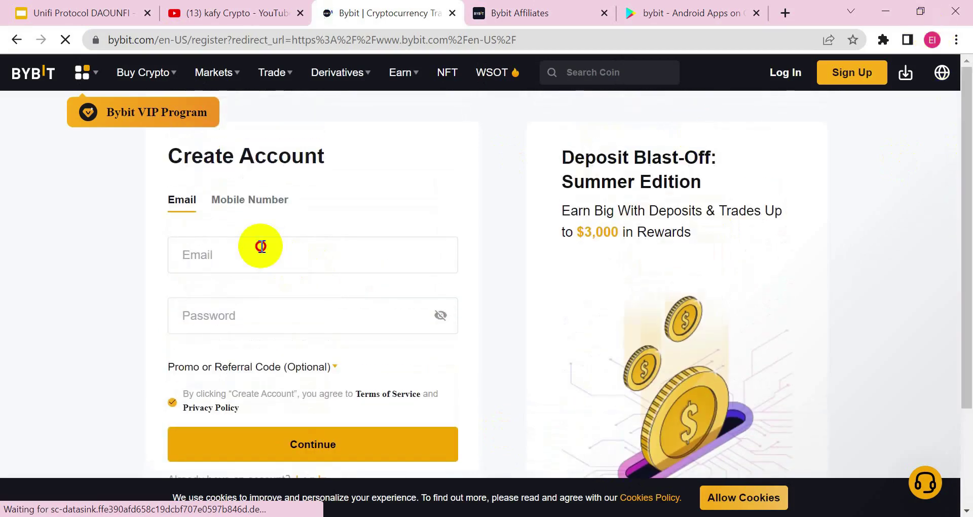
{"action": "left_click", "coordinate": [258, 254]}
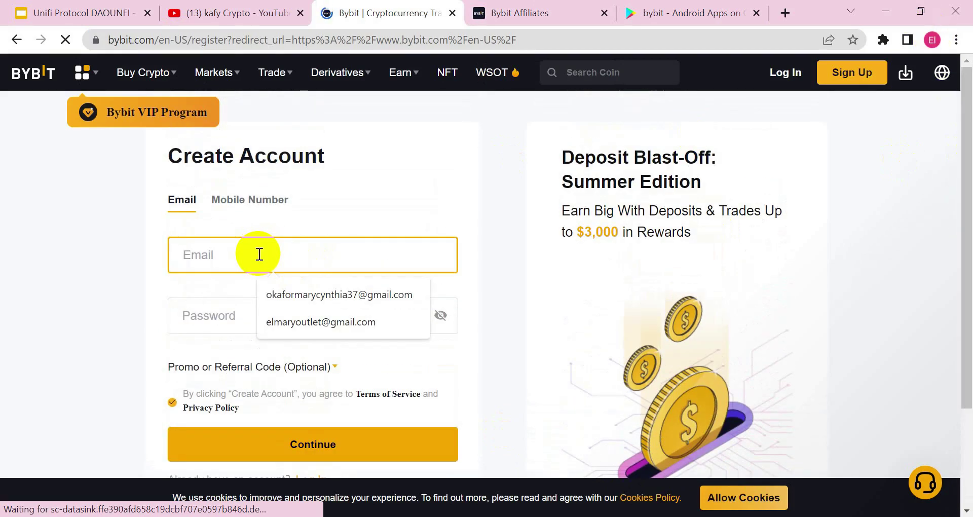
{"action": "left_click", "coordinate": [296, 330]}
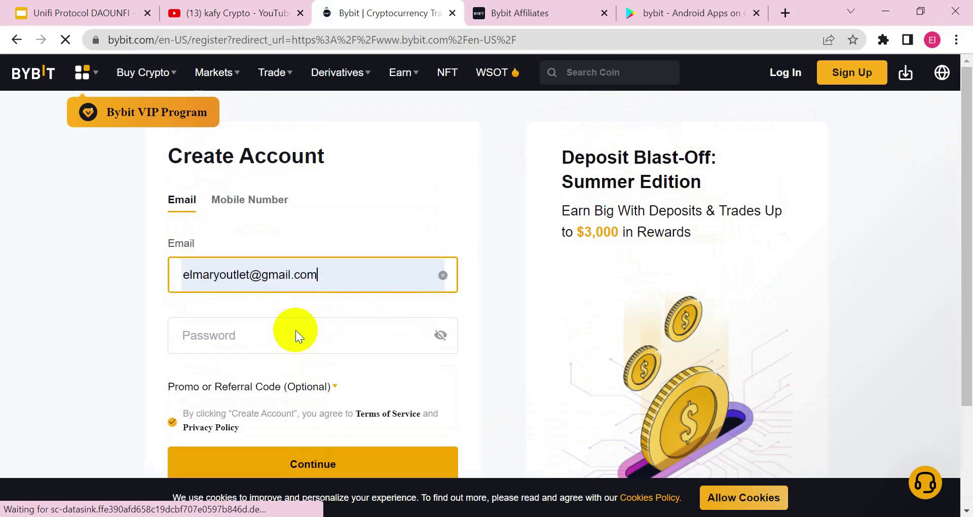
{"action": "left_click", "coordinate": [257, 339]}
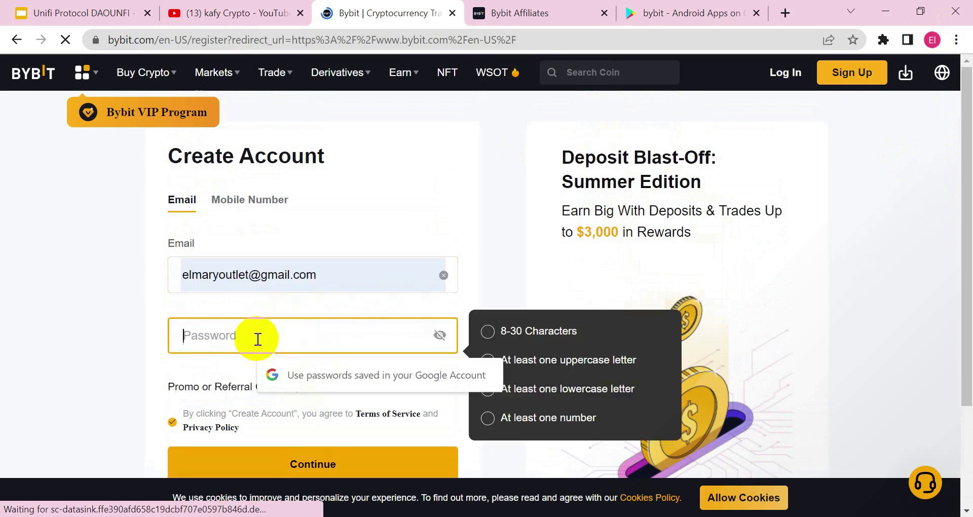
{"action": "type", "text": "E"}
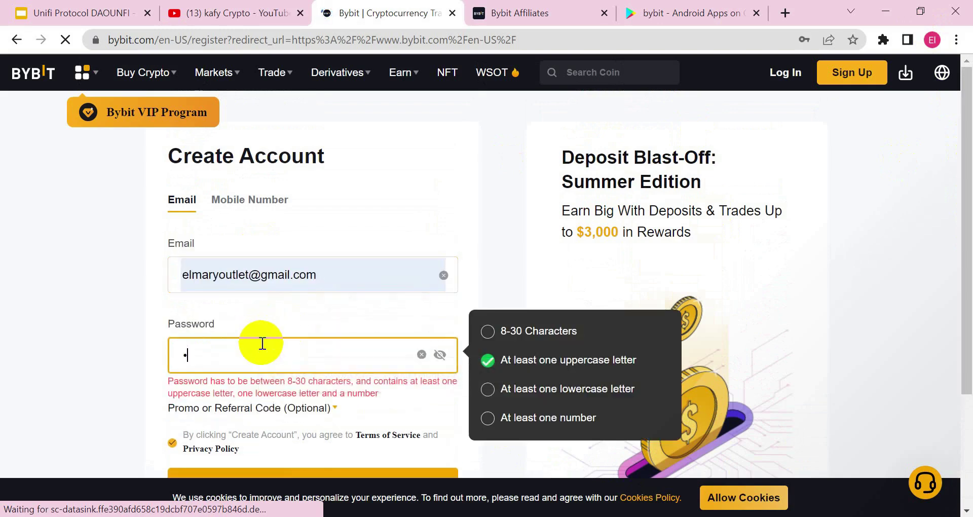
{"action": "key", "text": "BackSpace"}
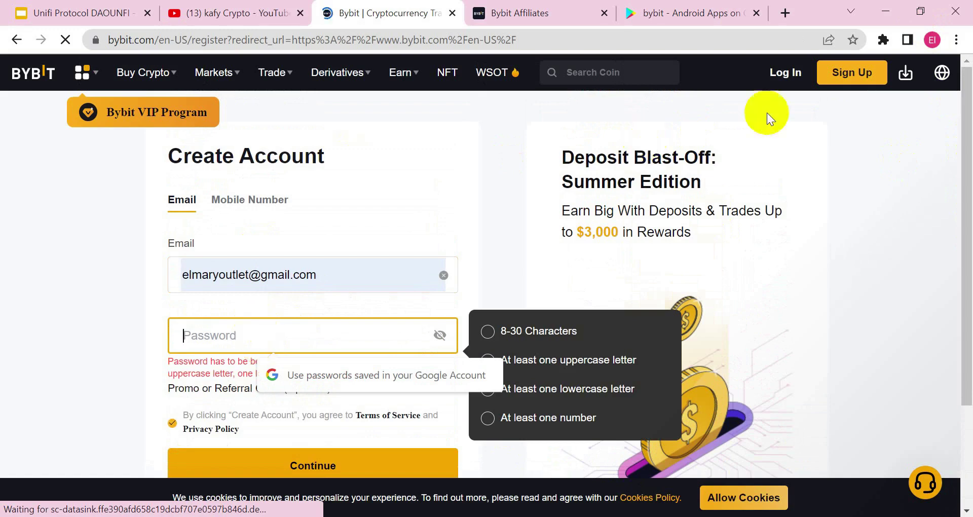
{"action": "left_click_drag", "start_coordinate": [963, 143], "coordinate": [969, 182]}
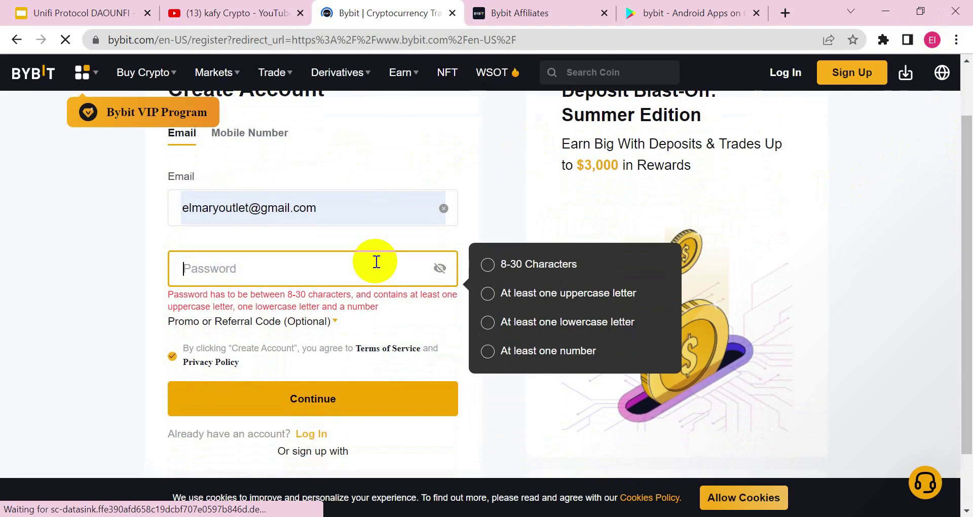
{"action": "type", "text": "e"}
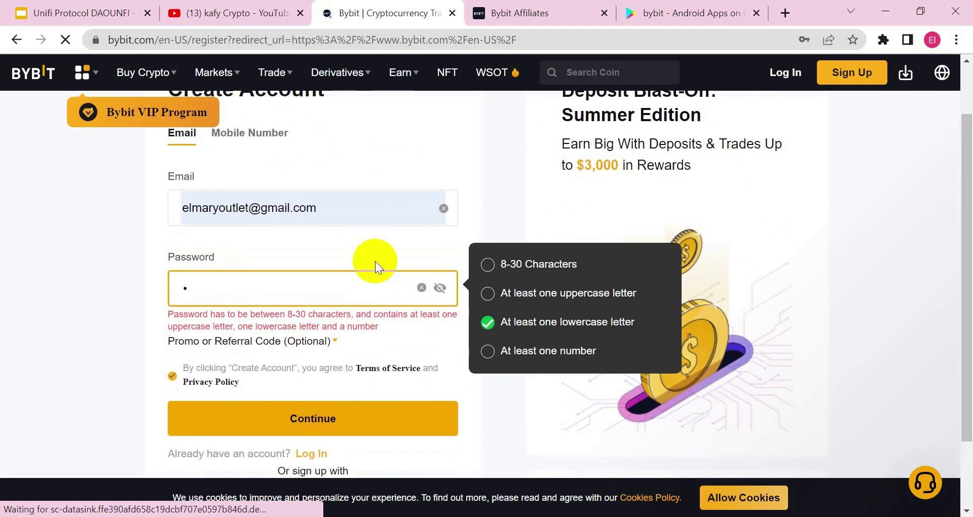
{"action": "type", "text": "•••••••"}
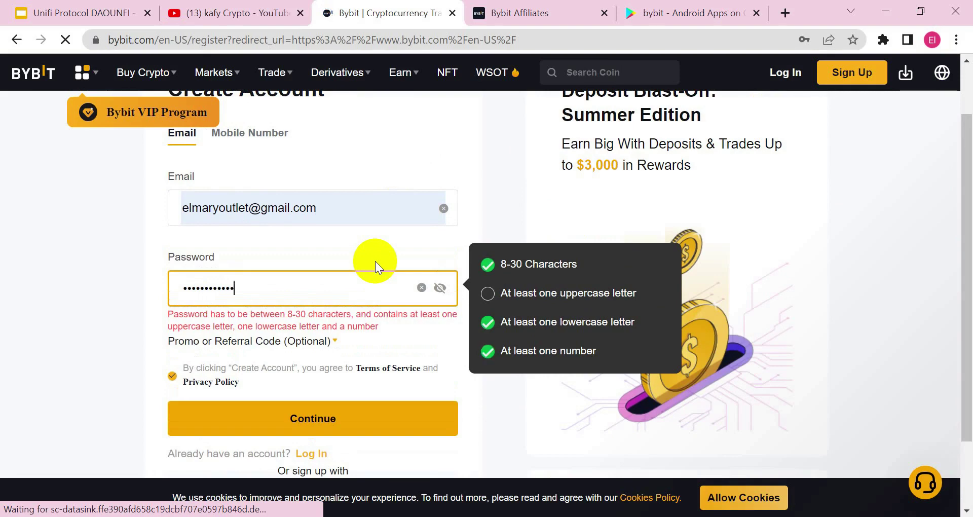
{"action": "left_click", "coordinate": [376, 412]}
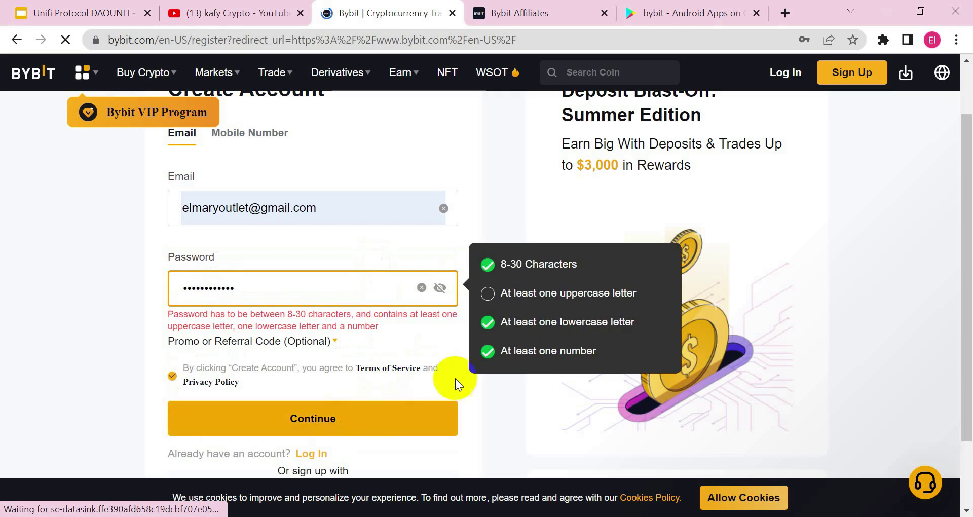
- Adjust the password until all four requirements pass, then submit the sign-up form
{"action": "left_click_drag", "start_coordinate": [963, 152], "coordinate": [956, 51]}
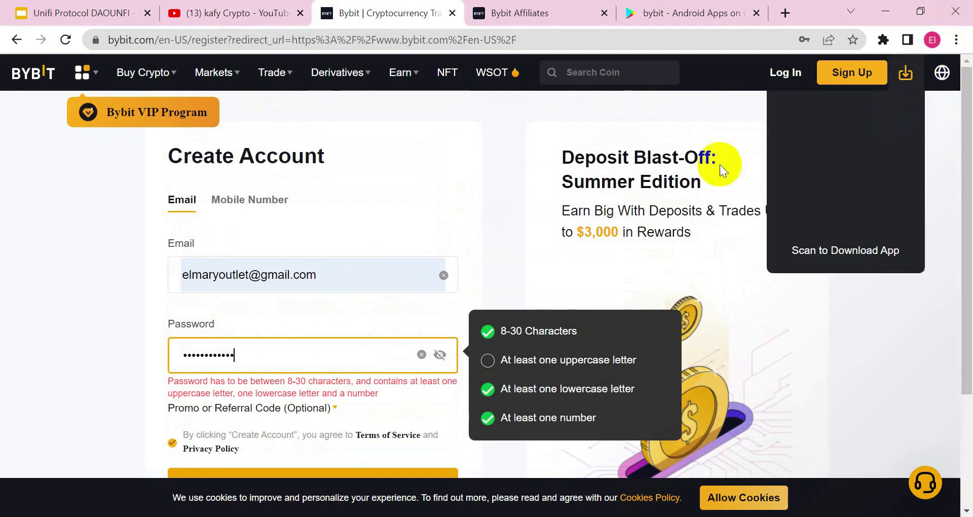
{"action": "left_click_drag", "start_coordinate": [966, 117], "coordinate": [965, 243]}
{"action": "left_click", "coordinate": [309, 339]}
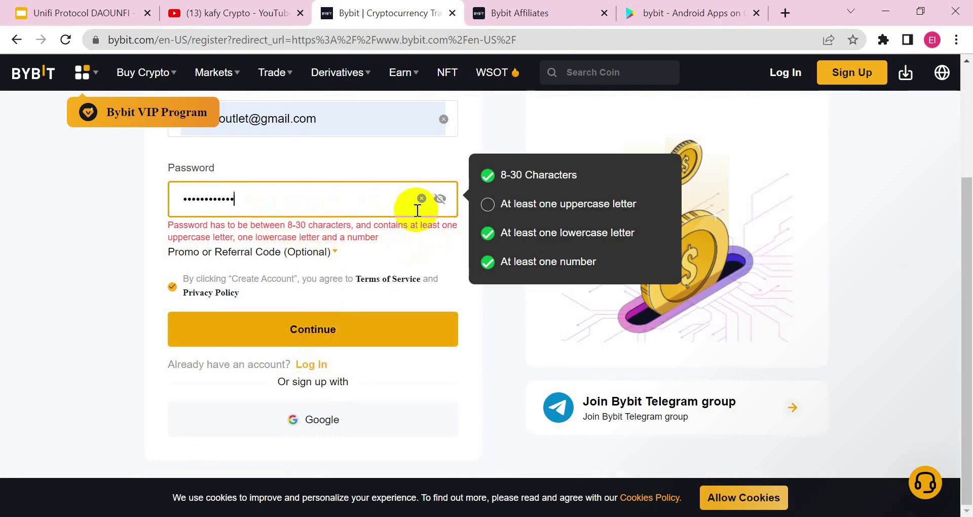
{"action": "key", "text": "BackSpace"}
{"action": "key", "text": "BackSpace"}
{"action": "key", "text": "BackSpace"}
{"action": "key", "text": "BackSpace"}
{"action": "key", "text": "BackSpace"}
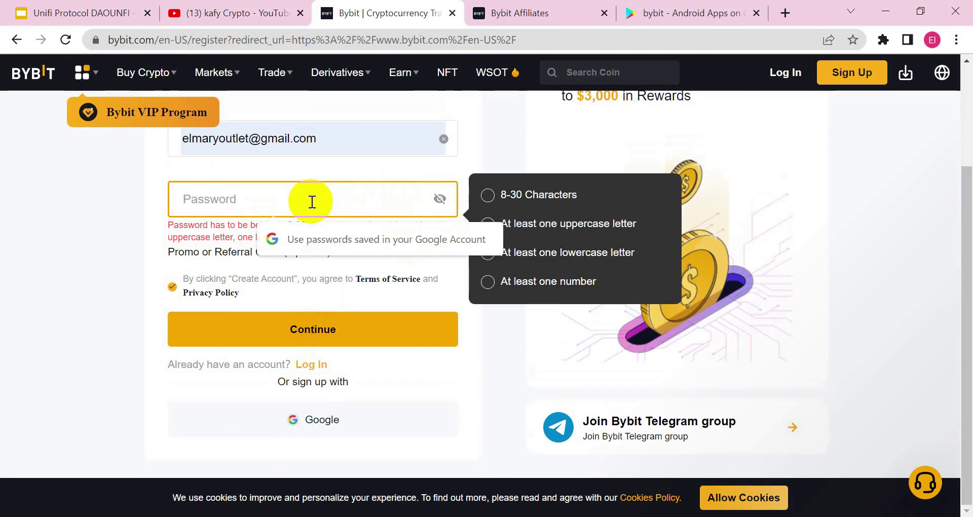
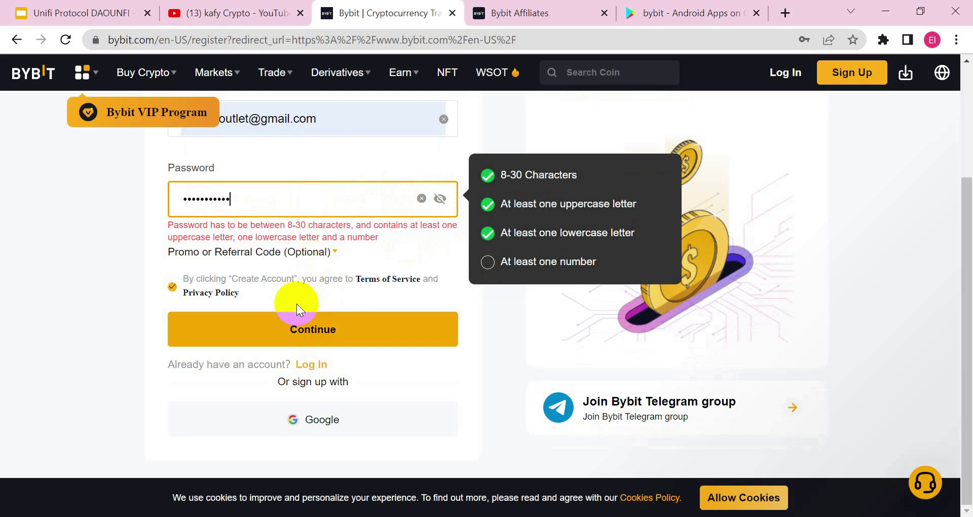
{"action": "left_click", "coordinate": [307, 330]}
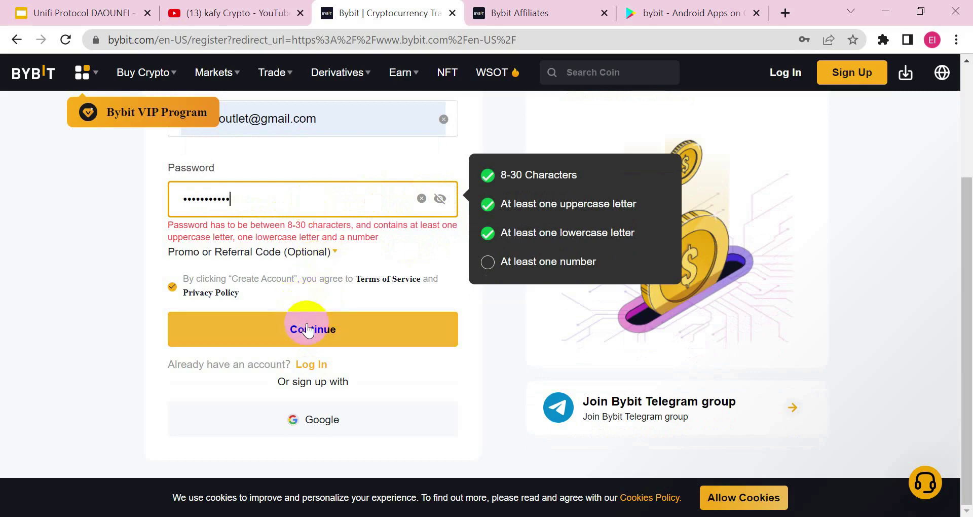
{"action": "type", "text": "1"}
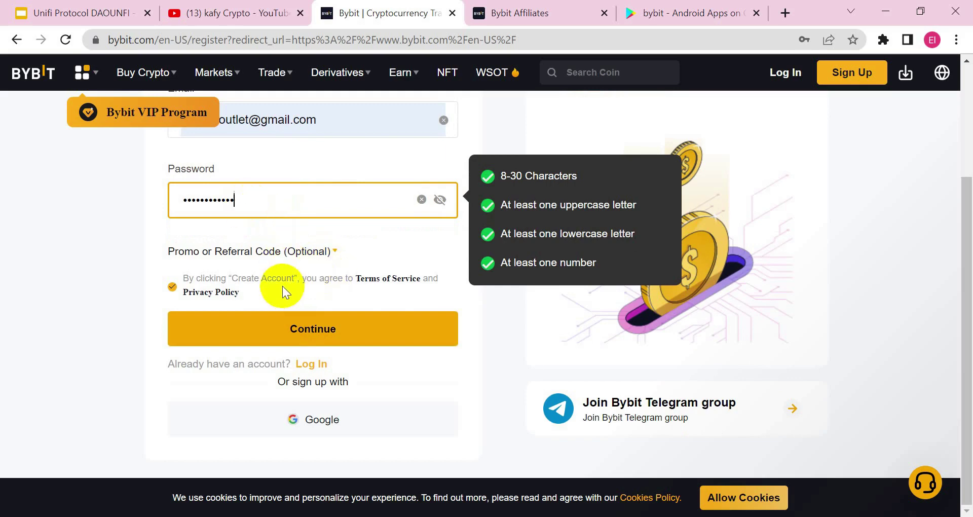
{"action": "left_click", "coordinate": [323, 334]}
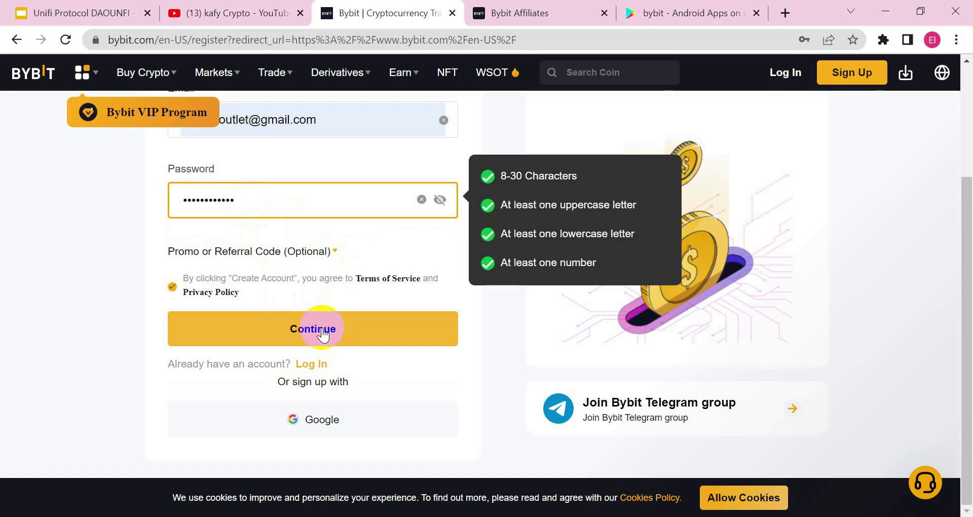
{"action": "left_click", "coordinate": [323, 333]}
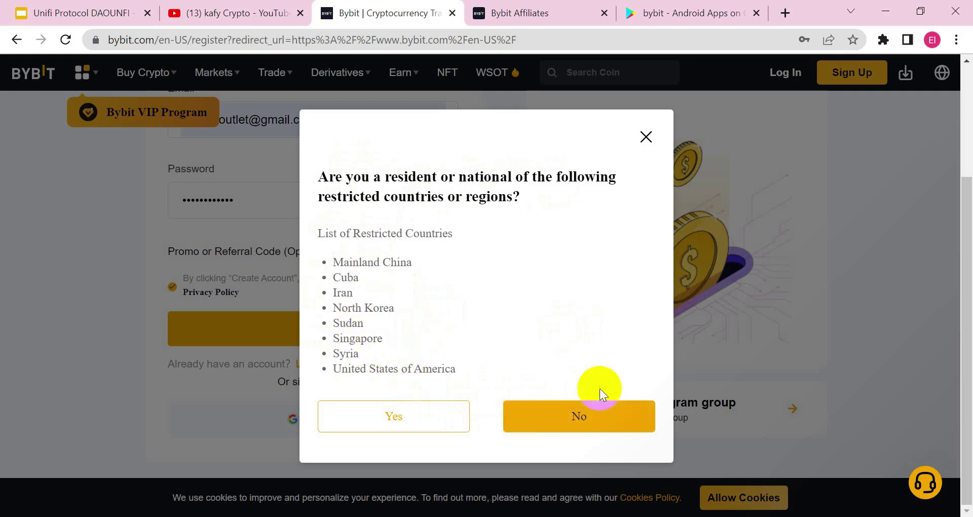
- Answer No to the restricted-country question and slide the puzzle piece into its gap
{"action": "left_click", "coordinate": [595, 431]}
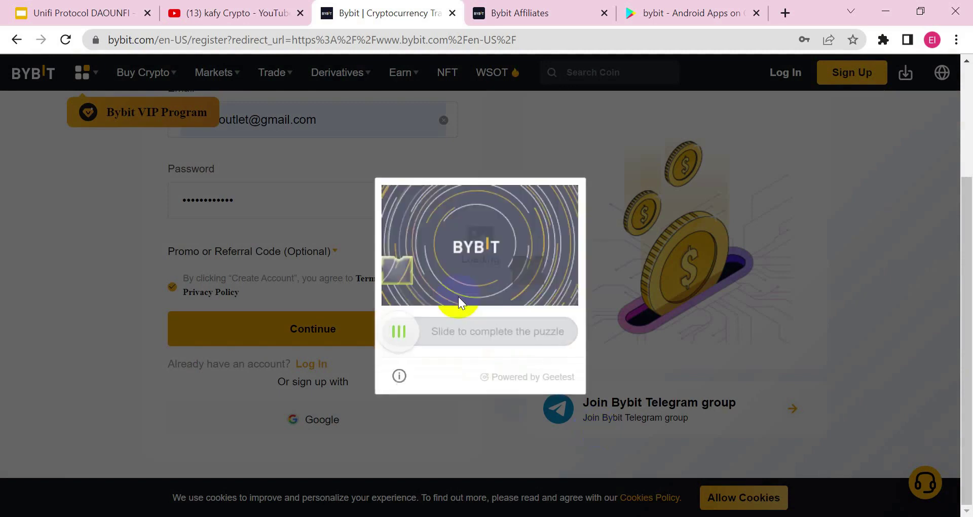
{"action": "left_click_drag", "start_coordinate": [405, 336], "coordinate": [532, 332]}
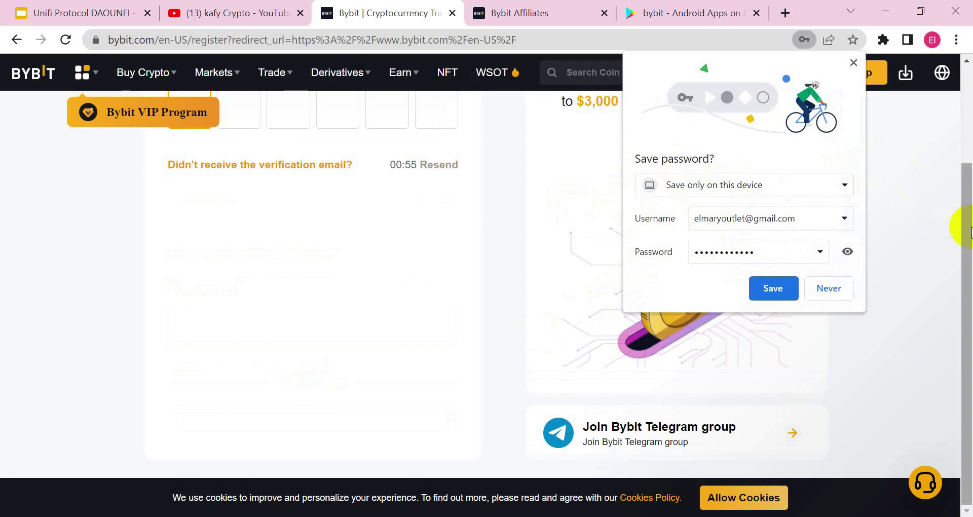
- Save the login in Chrome and enter the emailed six-digit verification code
{"action": "left_click", "coordinate": [768, 287]}
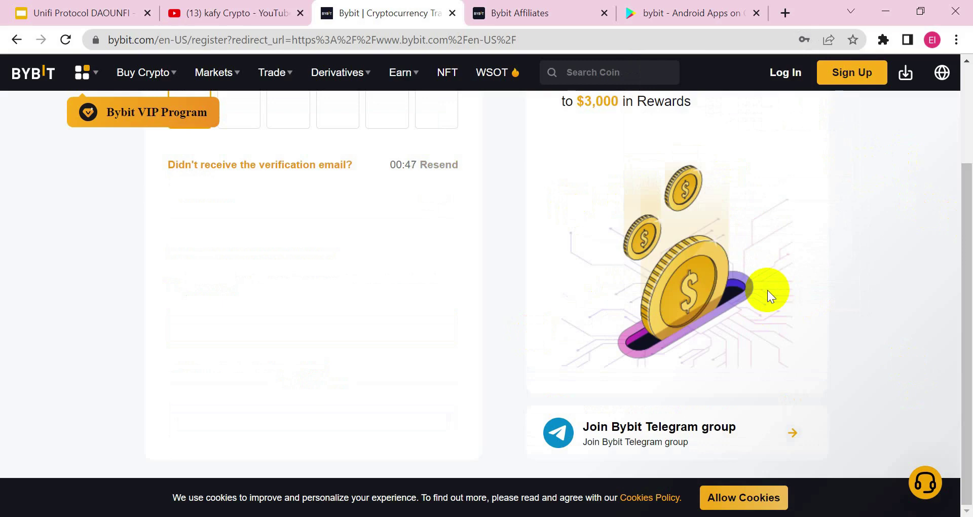
{"action": "left_click_drag", "start_coordinate": [966, 289], "coordinate": [966, 231]}
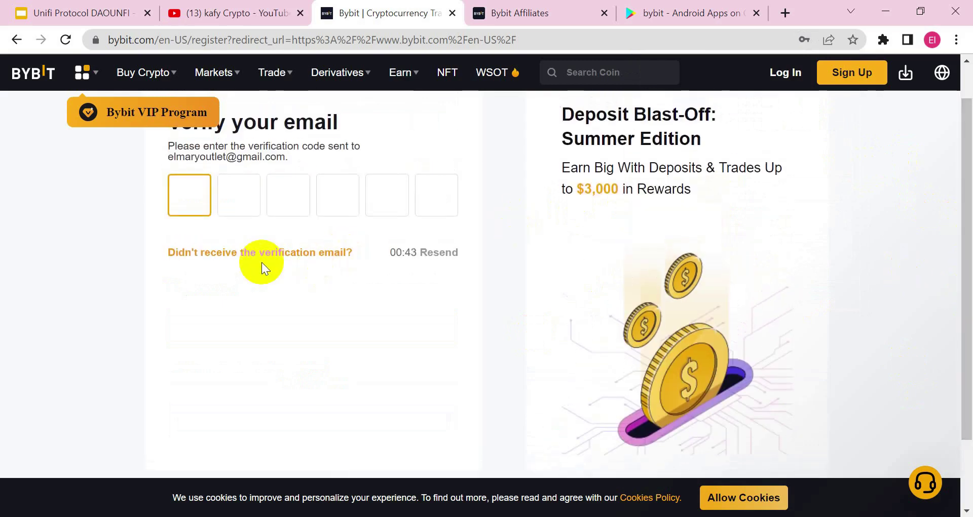
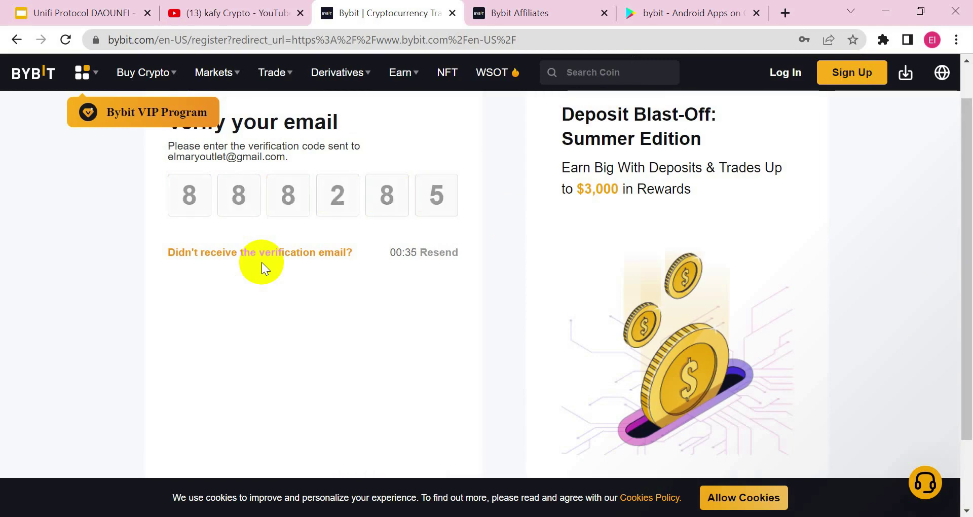
{"action": "left_click_drag", "start_coordinate": [963, 187], "coordinate": [969, 250]}
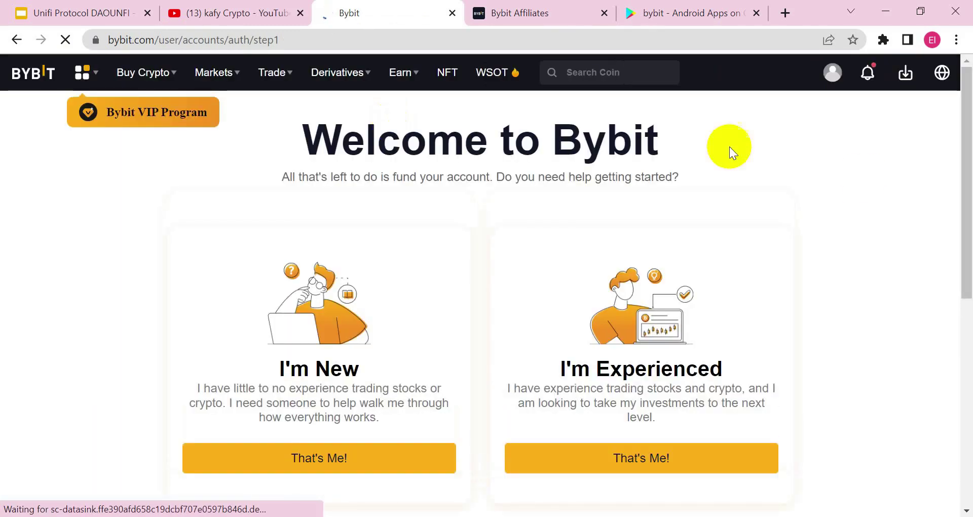
{"action": "left_click_drag", "start_coordinate": [950, 174], "coordinate": [908, 156]}
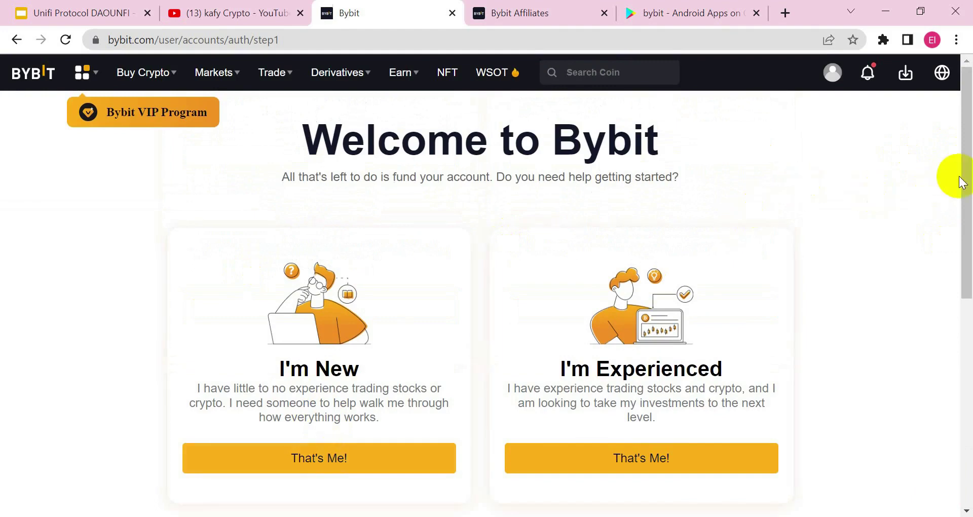
{"action": "left_click_drag", "start_coordinate": [958, 163], "coordinate": [955, 124]}
{"action": "left_click", "coordinate": [298, 459]}
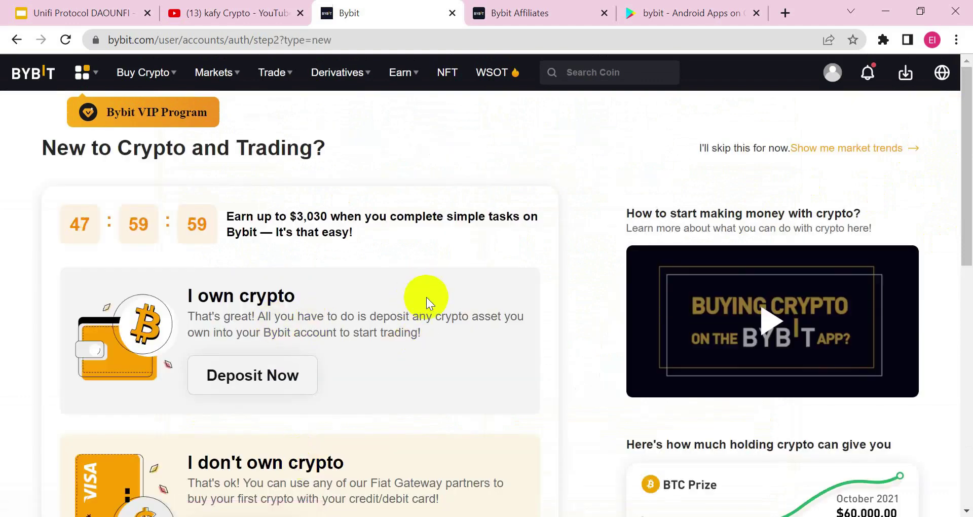
{"action": "left_click_drag", "start_coordinate": [969, 124], "coordinate": [958, 108]}
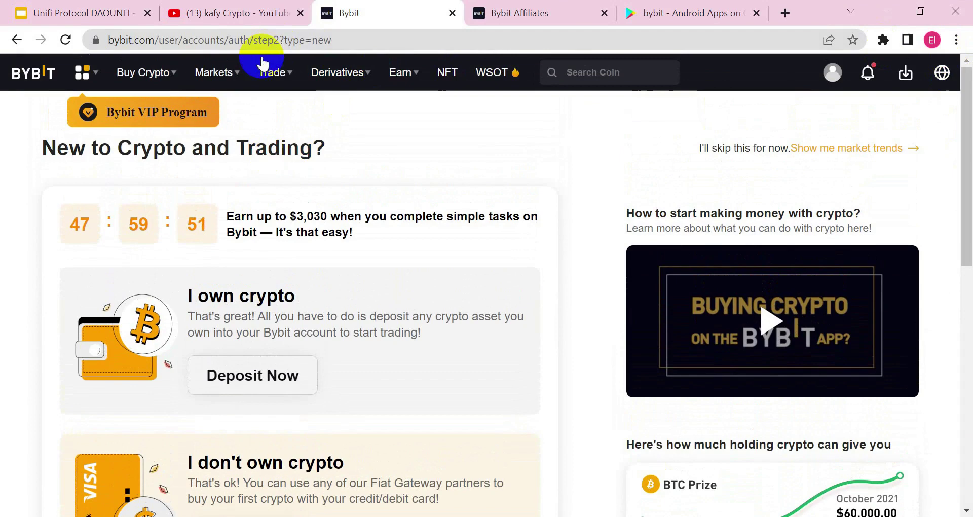
{"action": "left_click", "coordinate": [271, 71]}
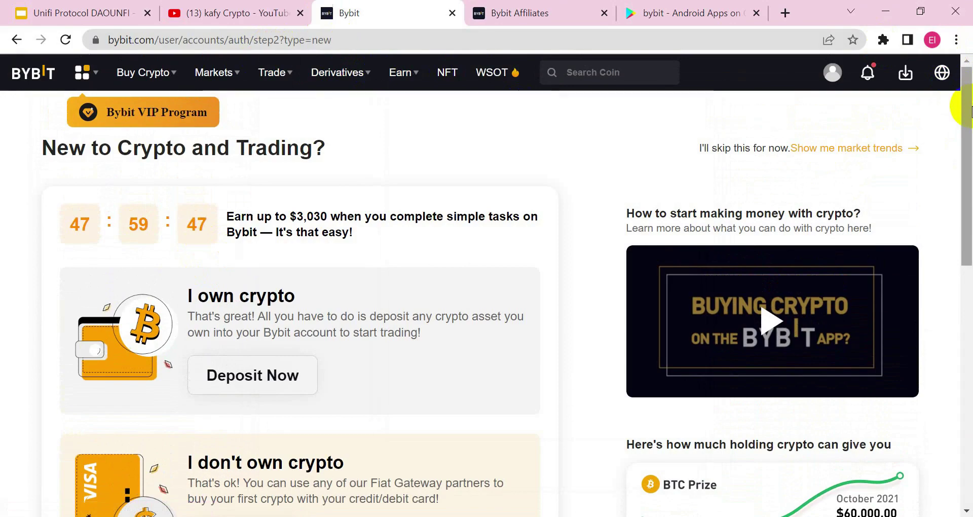
{"action": "left_click_drag", "start_coordinate": [971, 111], "coordinate": [964, 161]}
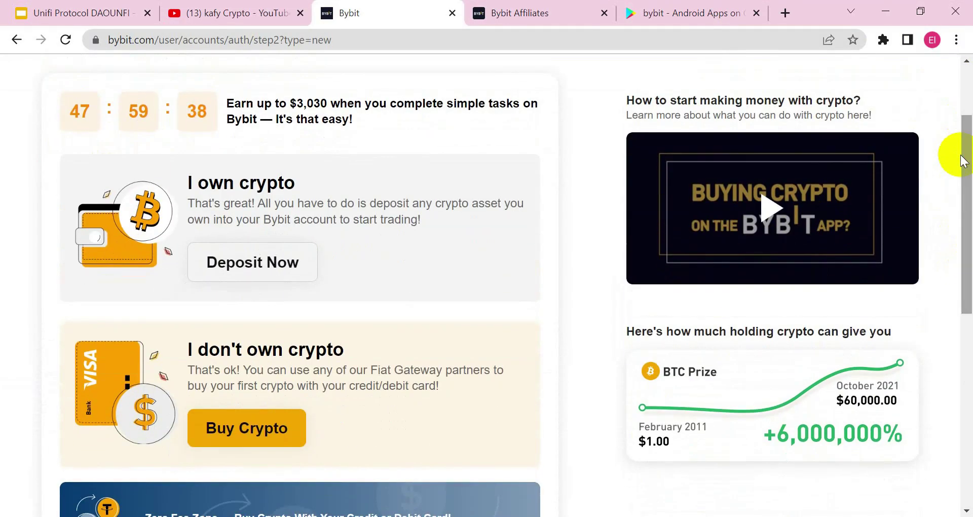
{"action": "left_click_drag", "start_coordinate": [969, 161], "coordinate": [958, 97]}
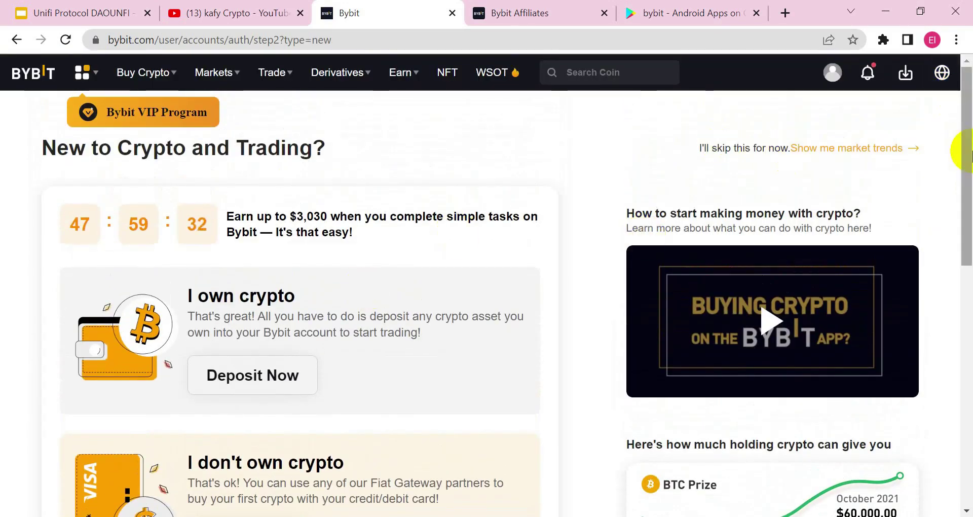
{"action": "left_click_drag", "start_coordinate": [970, 157], "coordinate": [956, 195]}
{"action": "scroll", "coordinate": [946, 191], "scroll_direction": "up", "scroll_amount": 3}
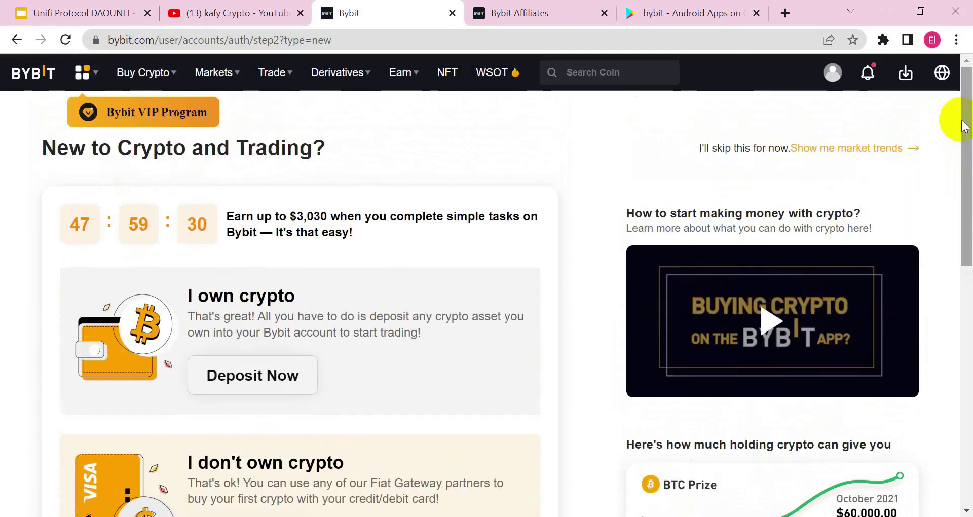
{"action": "left_click_drag", "start_coordinate": [966, 147], "coordinate": [956, 201]}
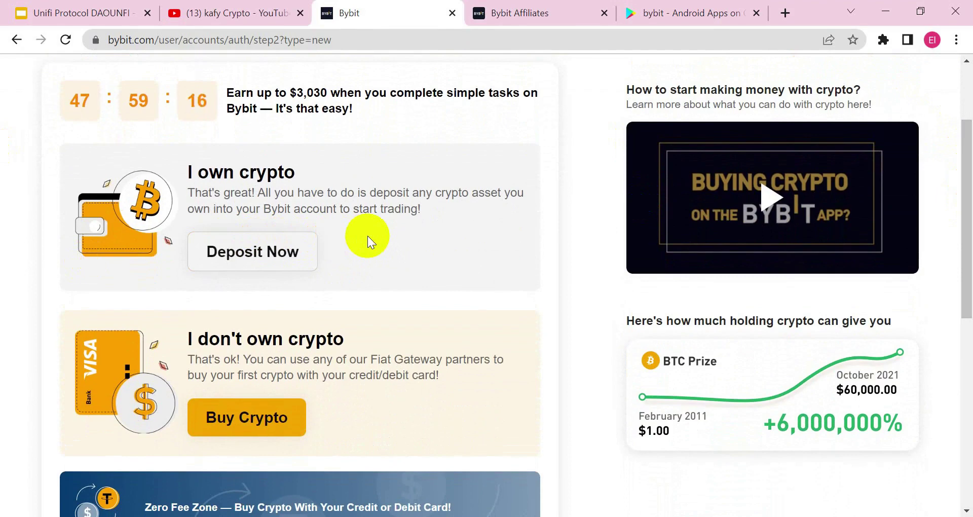
- Choose Buy Crypto to load the P2P page for buying USDT with NGN
{"action": "left_click", "coordinate": [294, 444]}
{"action": "left_click", "coordinate": [269, 423]}
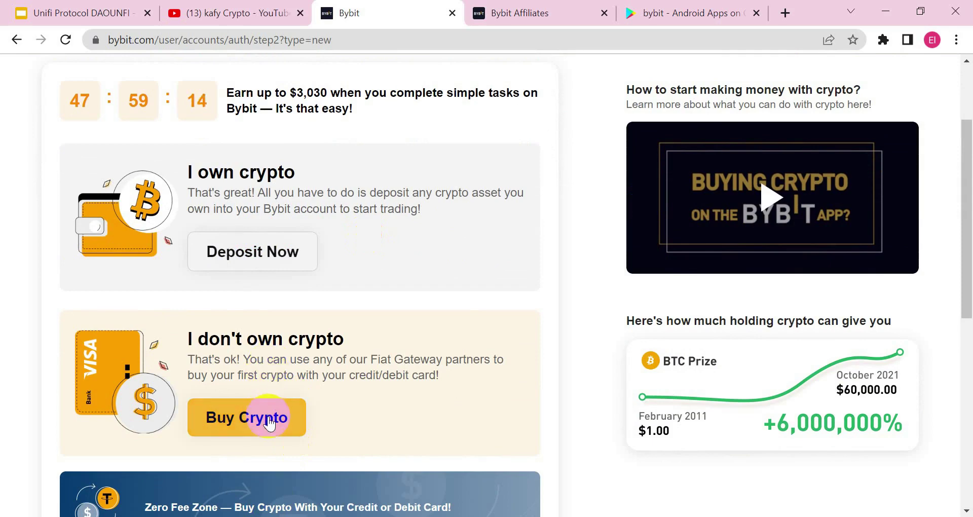
{"action": "right_click", "coordinate": [269, 420]}
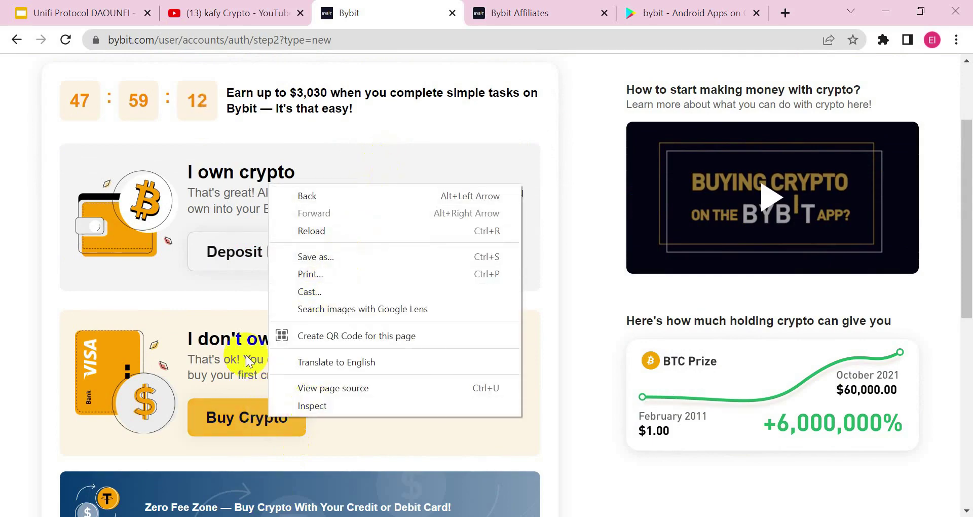
{"action": "left_click", "coordinate": [239, 424]}
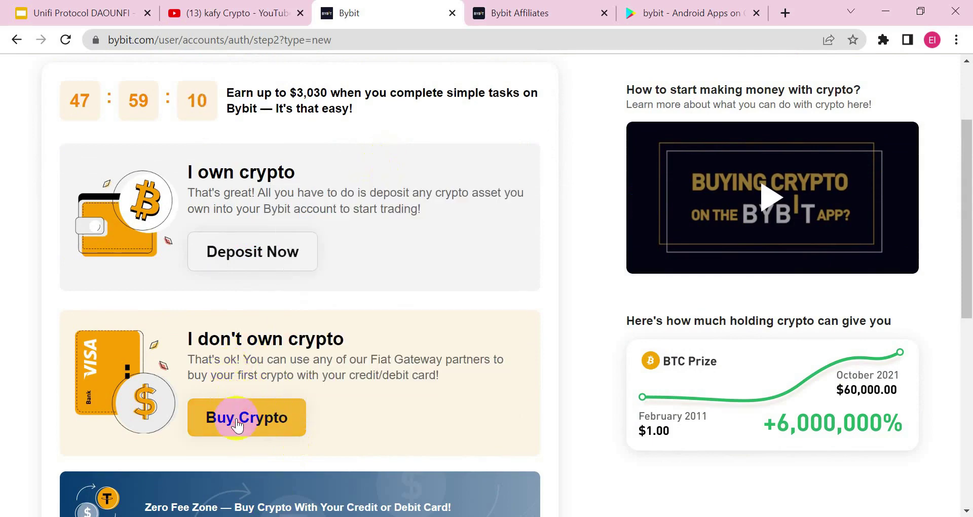
{"action": "right_click", "coordinate": [236, 424]}
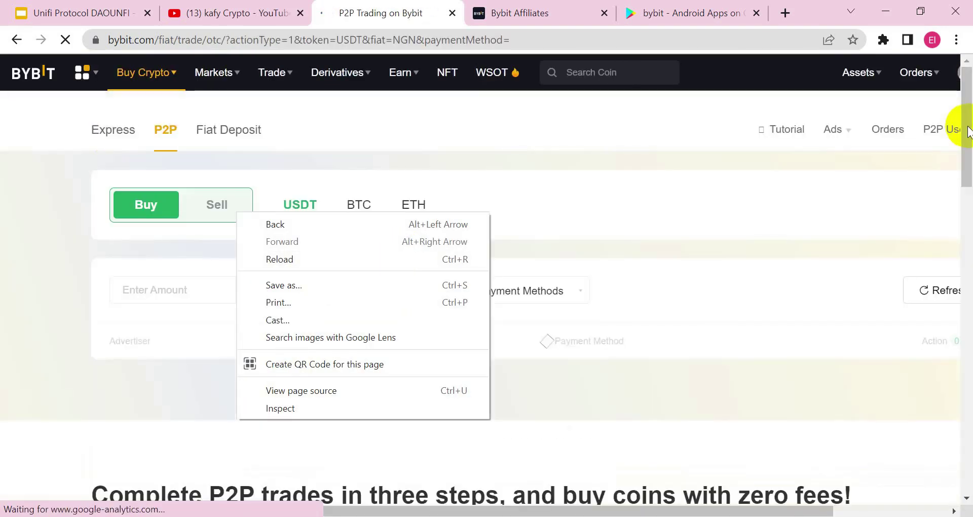
{"action": "left_click", "coordinate": [963, 136]}
{"action": "left_click_drag", "start_coordinate": [964, 132], "coordinate": [956, 120]}
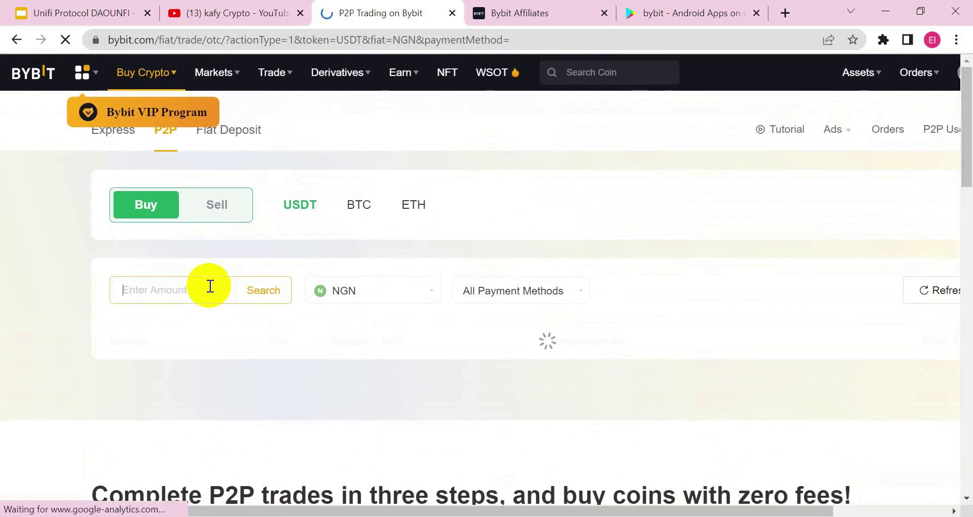
{"action": "left_click_drag", "start_coordinate": [964, 113], "coordinate": [914, 230]}
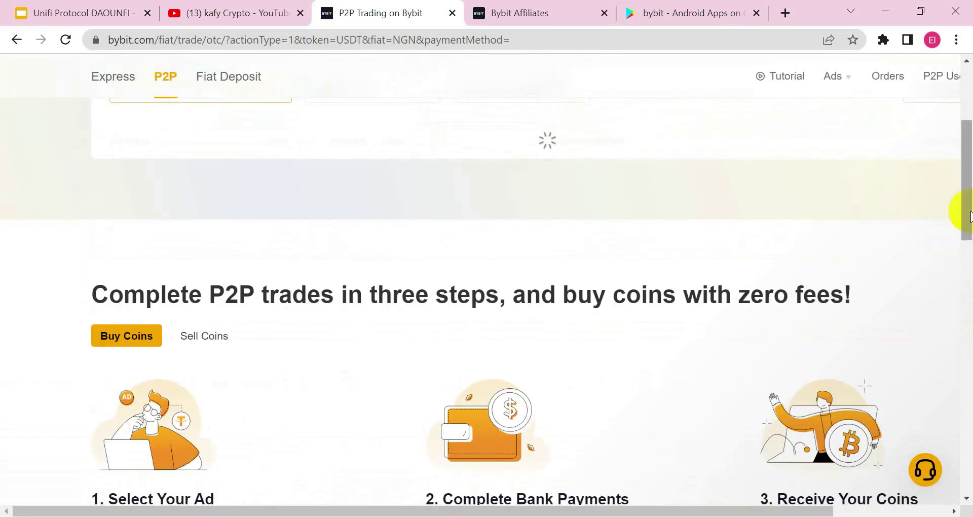
{"action": "left_click_drag", "start_coordinate": [969, 215], "coordinate": [950, 124]}
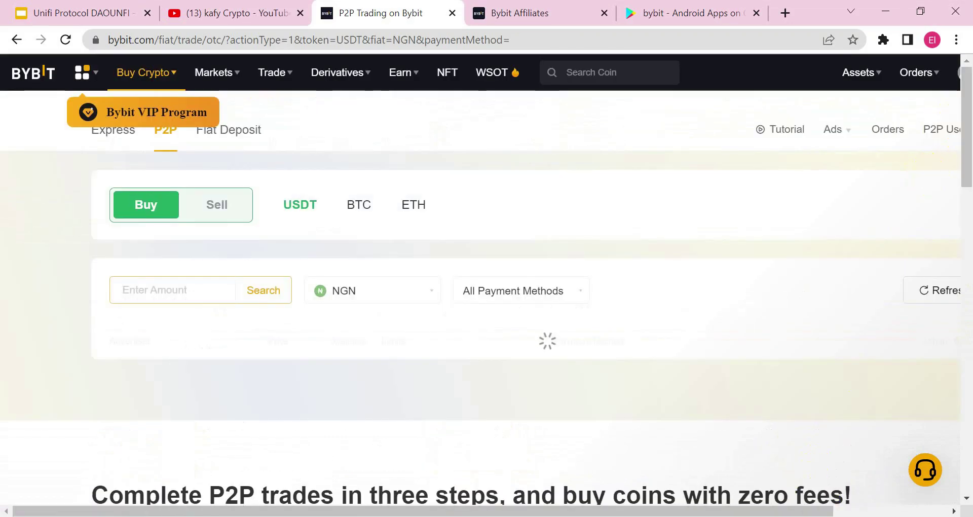
{"action": "key", "text": "Escape"}
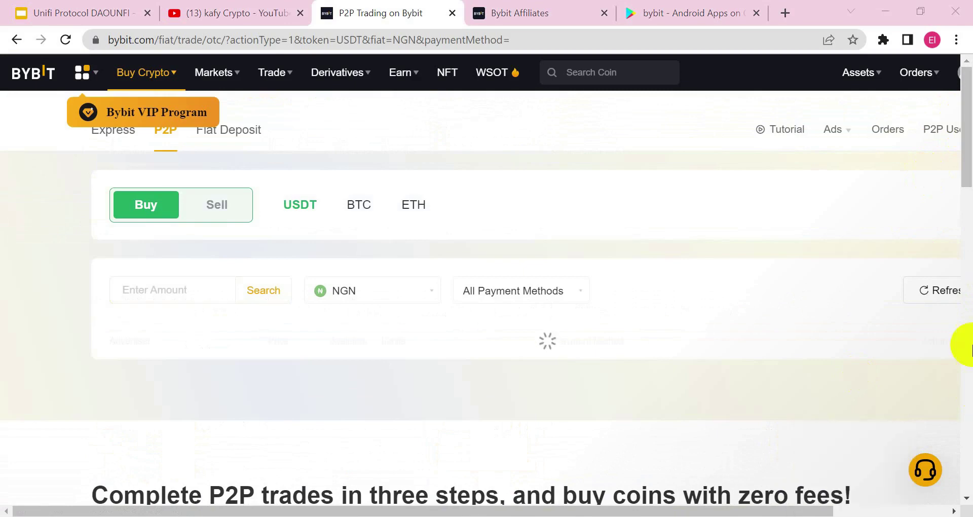
{"action": "left_click_drag", "start_coordinate": [969, 162], "coordinate": [945, 98]}
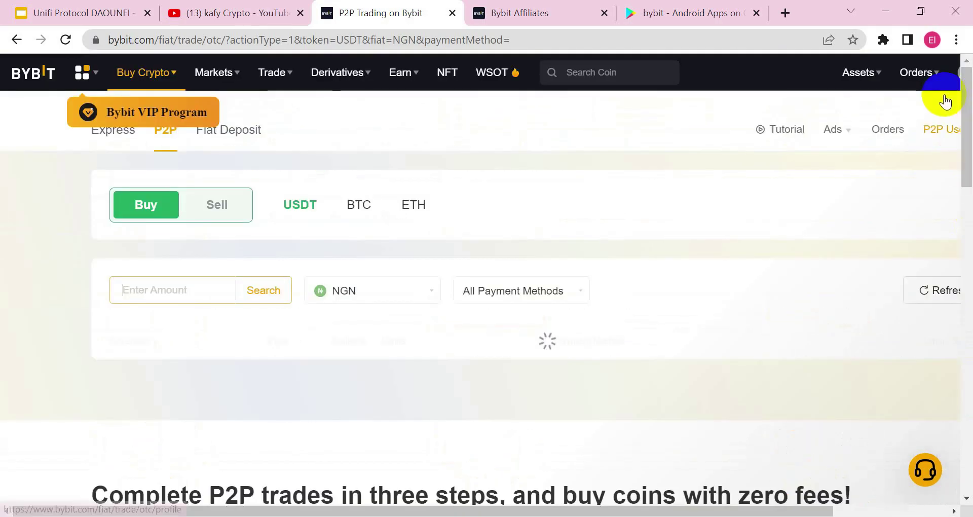
- Look over the P2P page, then go Back several times to leave P2P trading
{"action": "mouse_move", "coordinate": [272, 80]}
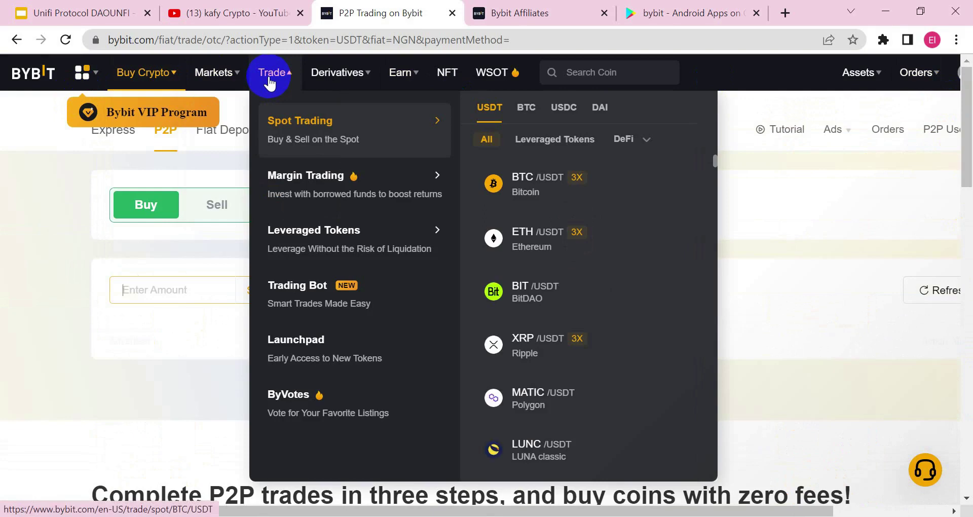
{"action": "mouse_move", "coordinate": [221, 75]}
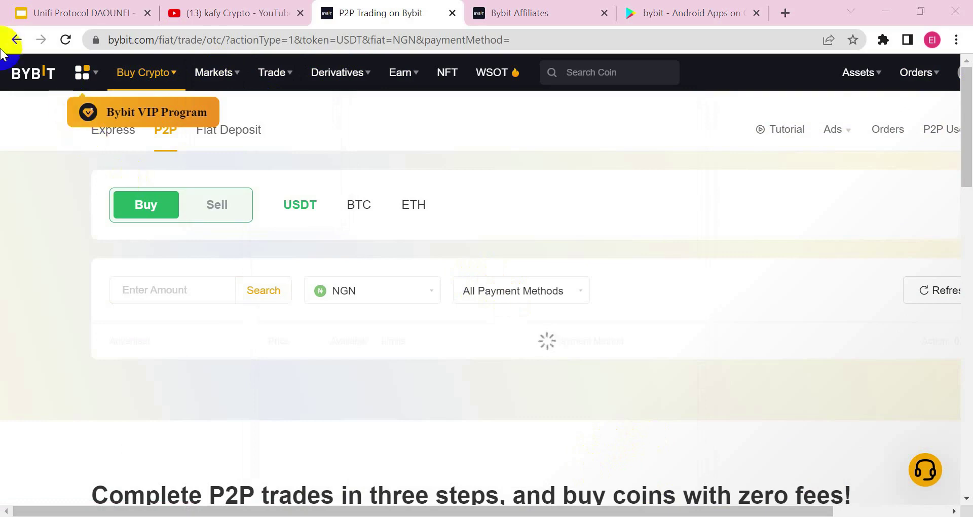
{"action": "left_click", "coordinate": [17, 39]}
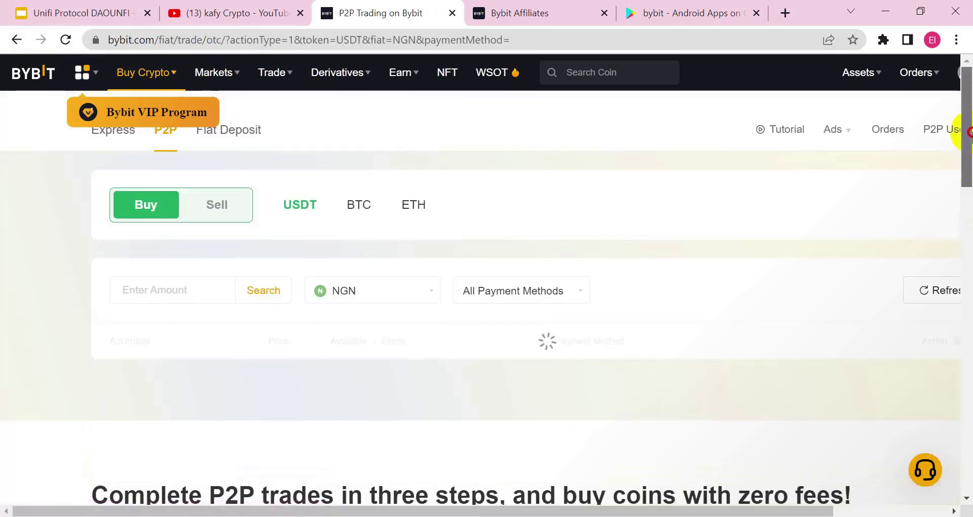
{"action": "left_click_drag", "start_coordinate": [966, 134], "coordinate": [935, 37]}
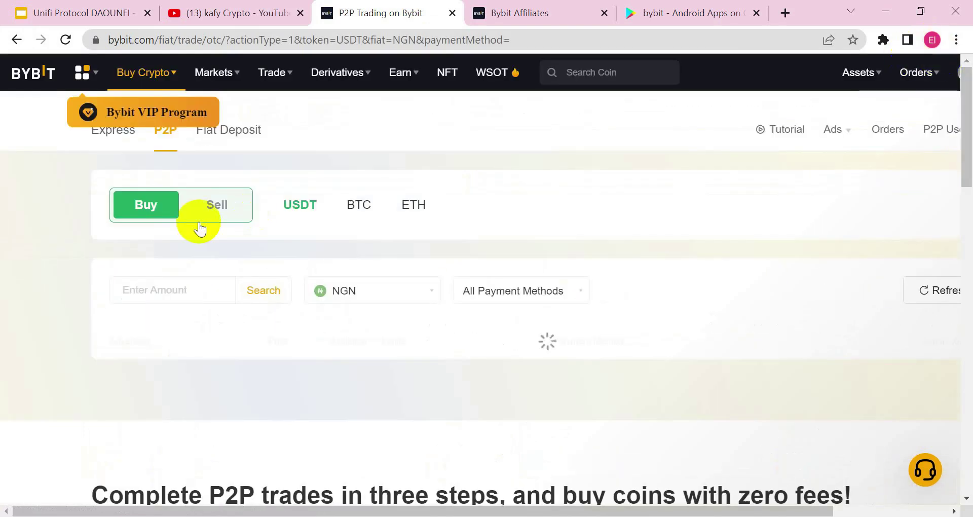
{"action": "left_click", "coordinate": [17, 41]}
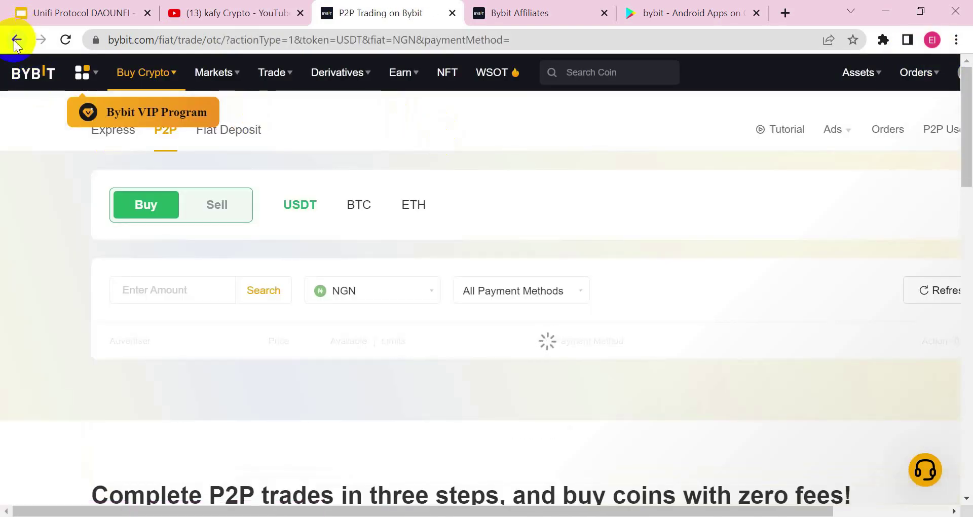
{"action": "left_click", "coordinate": [15, 40]}
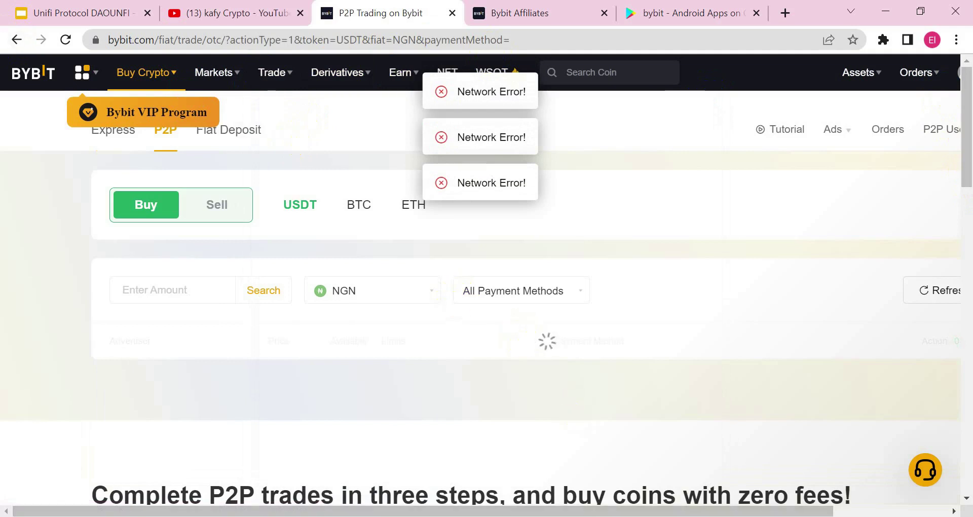
- Open the crypto deposit page and choose USDT as the deposit coin
{"action": "mouse_move", "coordinate": [152, 71]}
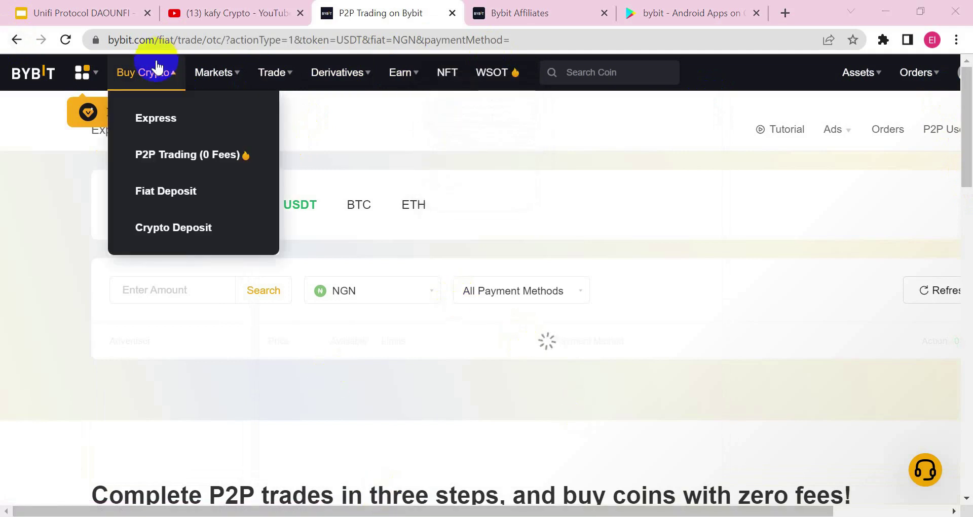
{"action": "left_click", "coordinate": [182, 228]}
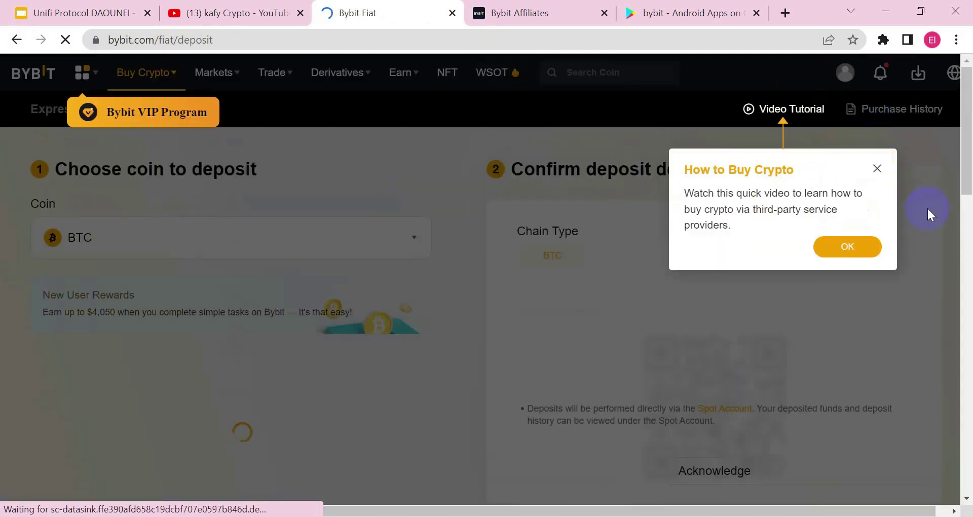
{"action": "left_click", "coordinate": [877, 170]}
{"action": "mouse_move", "coordinate": [967, 137]}
{"action": "left_mouse_down"}
{"action": "mouse_move", "coordinate": [967, 243]}
{"action": "mouse_move", "coordinate": [952, 130]}
{"action": "left_mouse_up"}
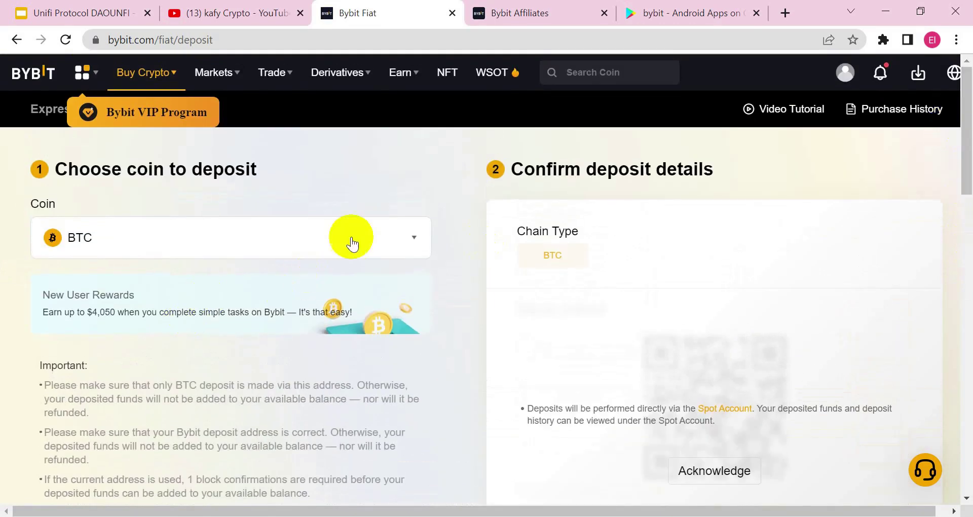
{"action": "left_click", "coordinate": [415, 238]}
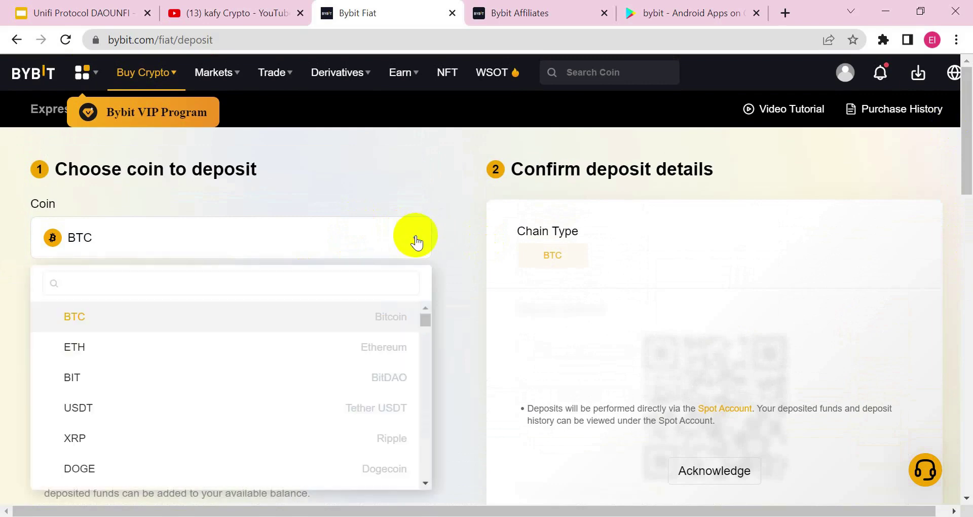
{"action": "left_click", "coordinate": [211, 420]}
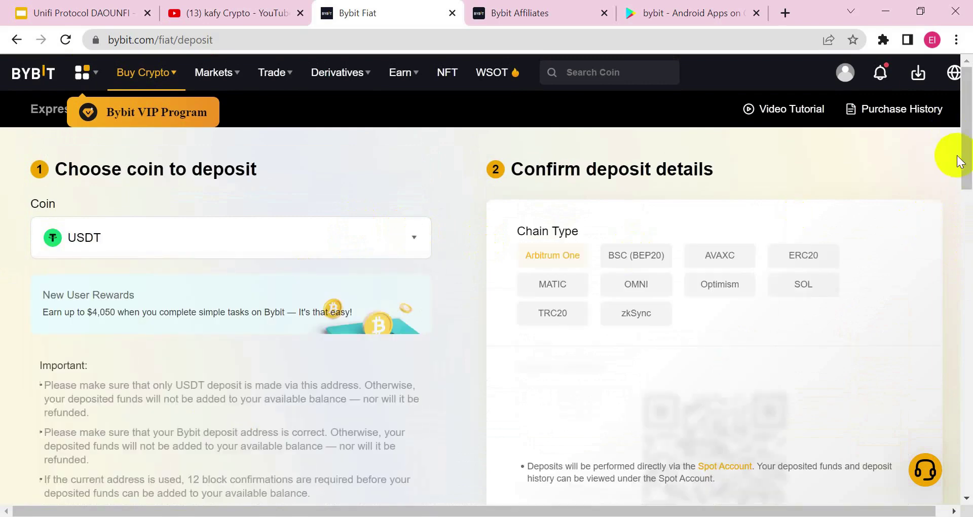
- Acknowledge the notice and copy the USDT Arbitrum One deposit address
{"action": "scroll", "coordinate": [969, 156], "scroll_direction": "down", "scroll_amount": 3}
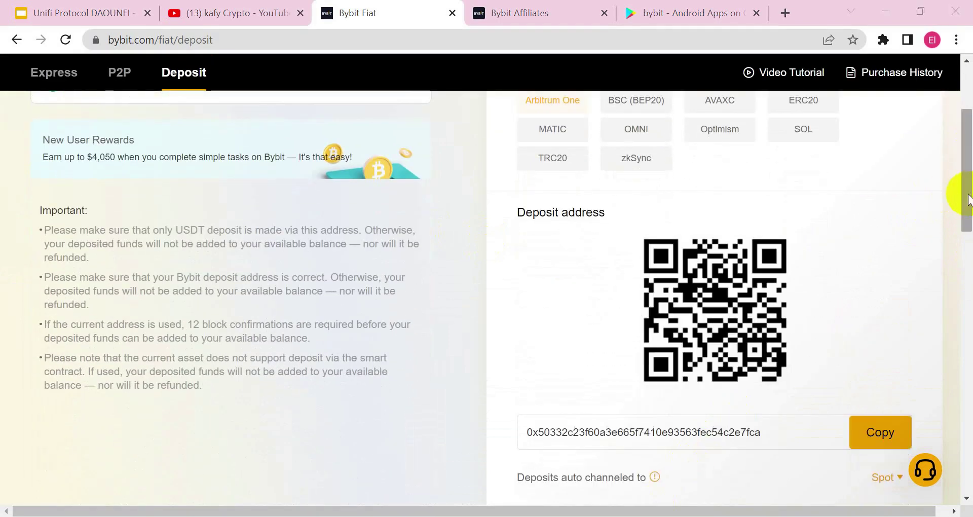
{"action": "left_click", "coordinate": [969, 195]}
{"action": "left_click_drag", "start_coordinate": [969, 194], "coordinate": [951, 143]}
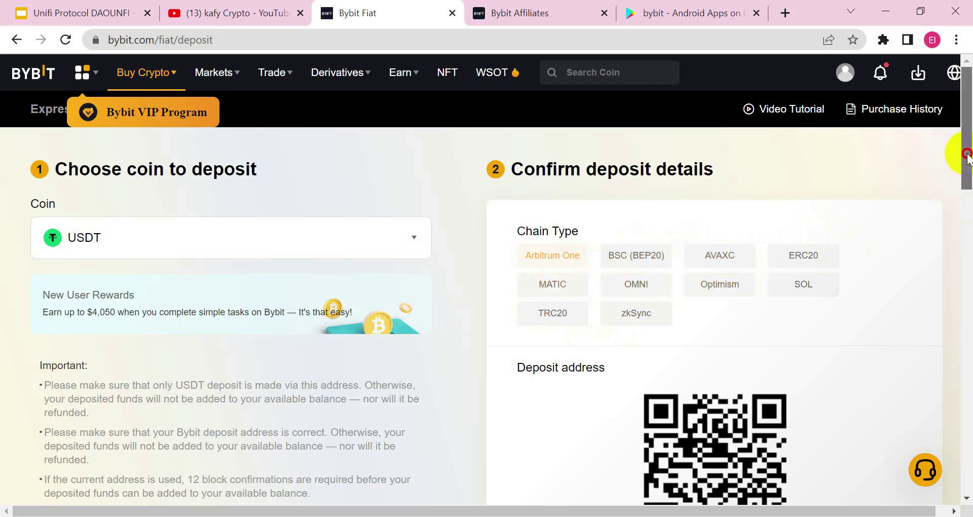
{"action": "scroll", "coordinate": [963, 168], "scroll_direction": "down", "scroll_amount": 2}
{"action": "scroll", "coordinate": [961, 153], "scroll_direction": "up", "scroll_amount": 2}
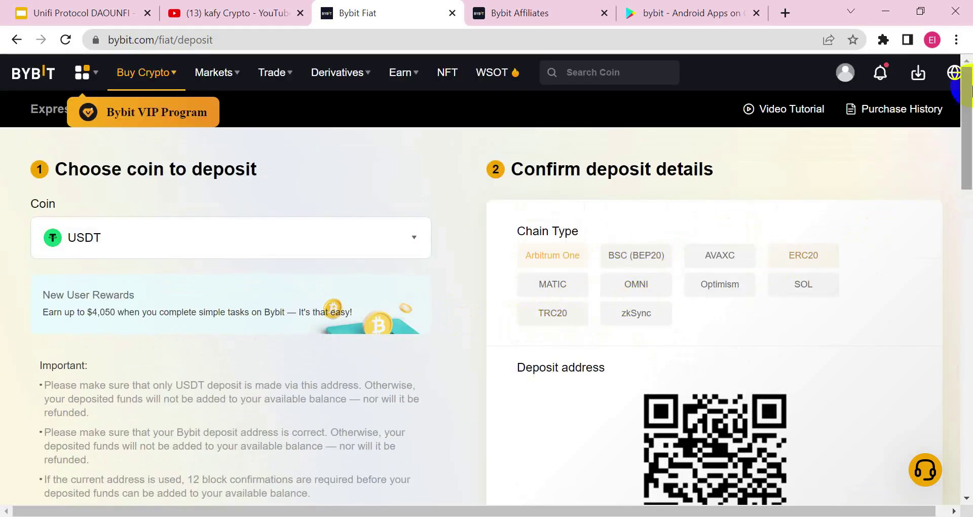
{"action": "left_click_drag", "start_coordinate": [966, 124], "coordinate": [831, 76]}
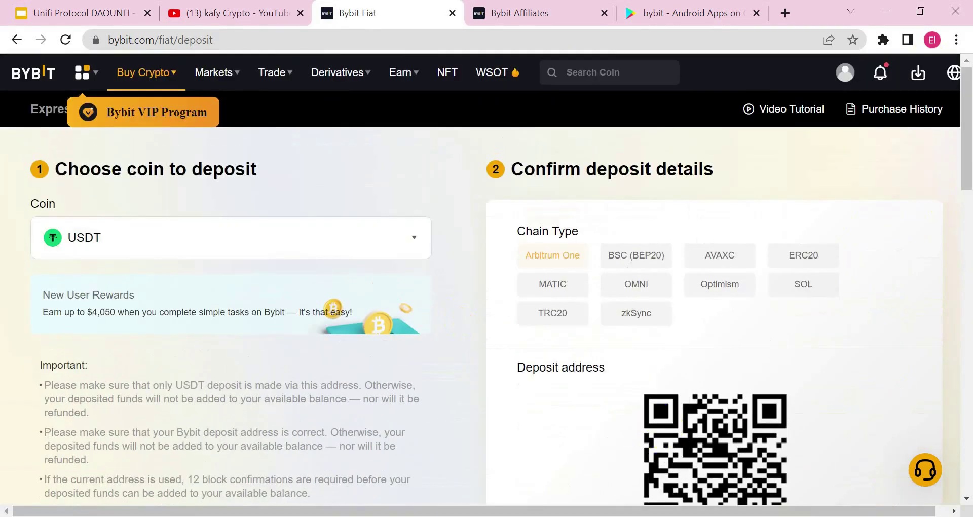
{"action": "left_click_drag", "start_coordinate": [968, 181], "coordinate": [914, 251]}
{"action": "left_click", "coordinate": [881, 227]}
{"action": "left_click_drag", "start_coordinate": [968, 243], "coordinate": [934, 65]}
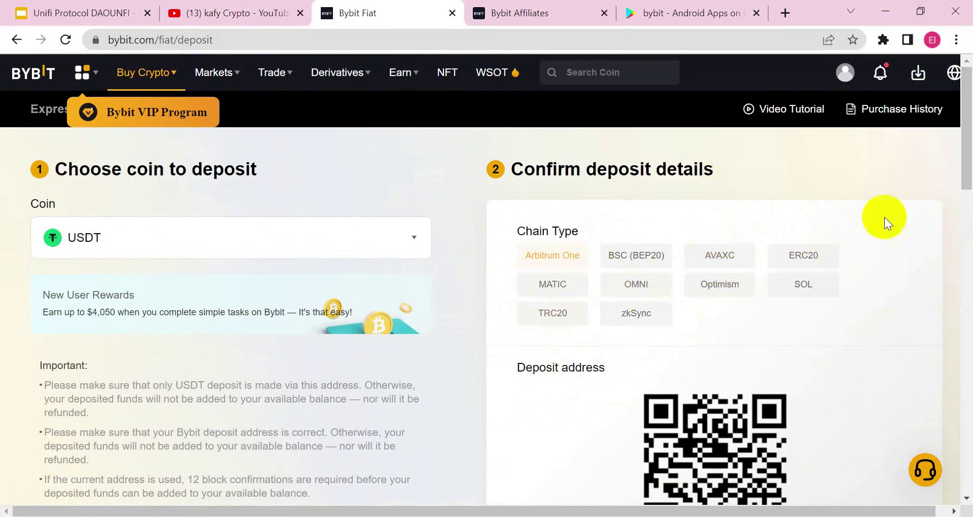
- Return to the Market Overview page with Alt+Left
{"action": "left_click_drag", "start_coordinate": [966, 160], "coordinate": [949, 249]}
{"action": "scroll", "coordinate": [950, 248], "scroll_direction": "up", "scroll_amount": 7}
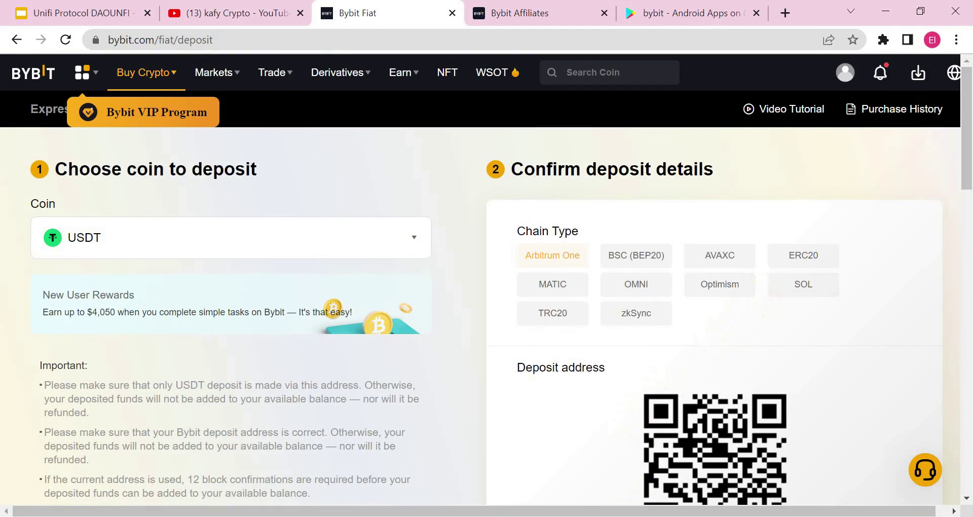
{"action": "key", "text": "alt+Left"}
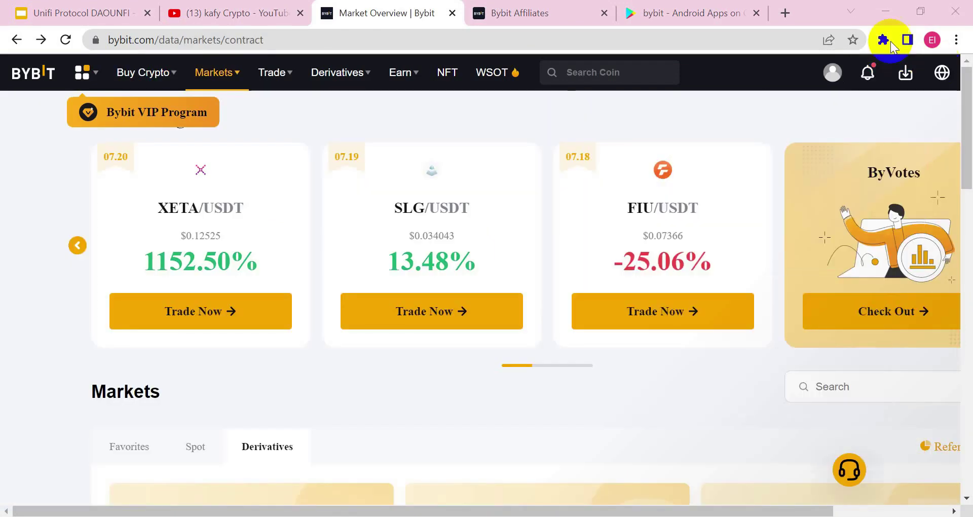
- Open Assets Overview from the avatar's Assets menu and scroll through the zero Spot, Derivatives and Funding balances
{"action": "left_click", "coordinate": [833, 79]}
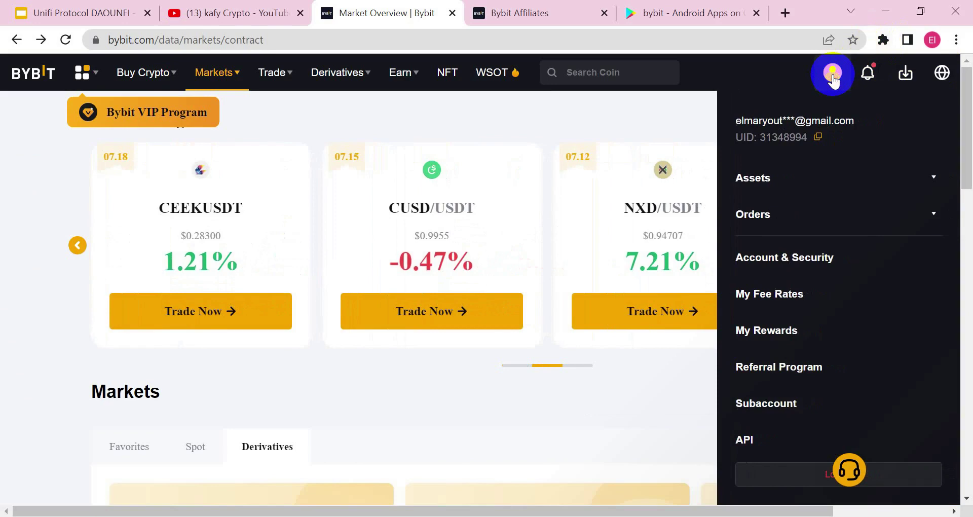
{"action": "left_click", "coordinate": [833, 79]}
{"action": "left_click", "coordinate": [832, 73]}
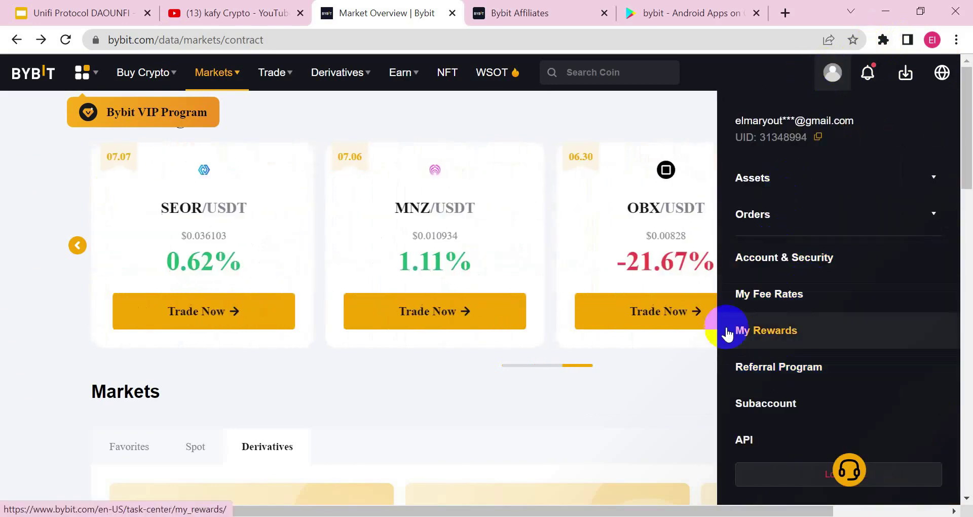
{"action": "left_click", "coordinate": [759, 179]}
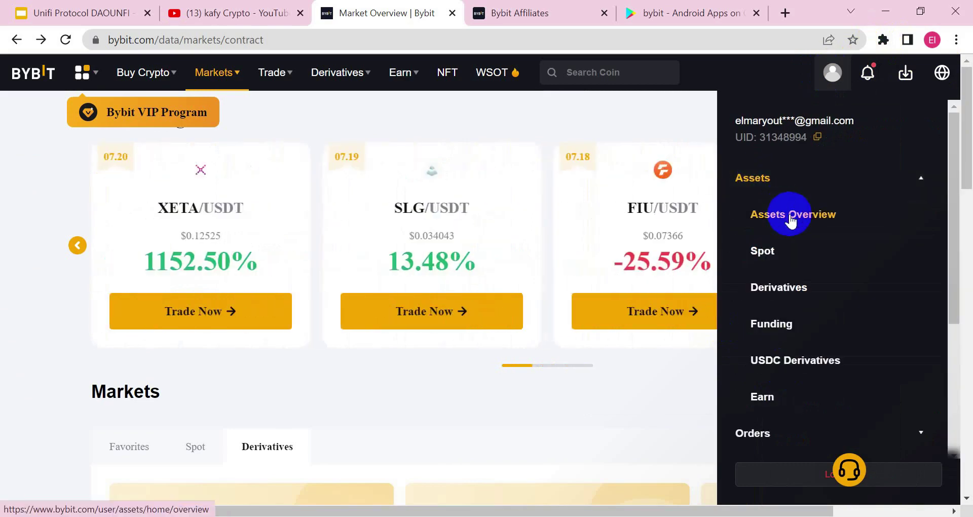
{"action": "left_click", "coordinate": [791, 215]}
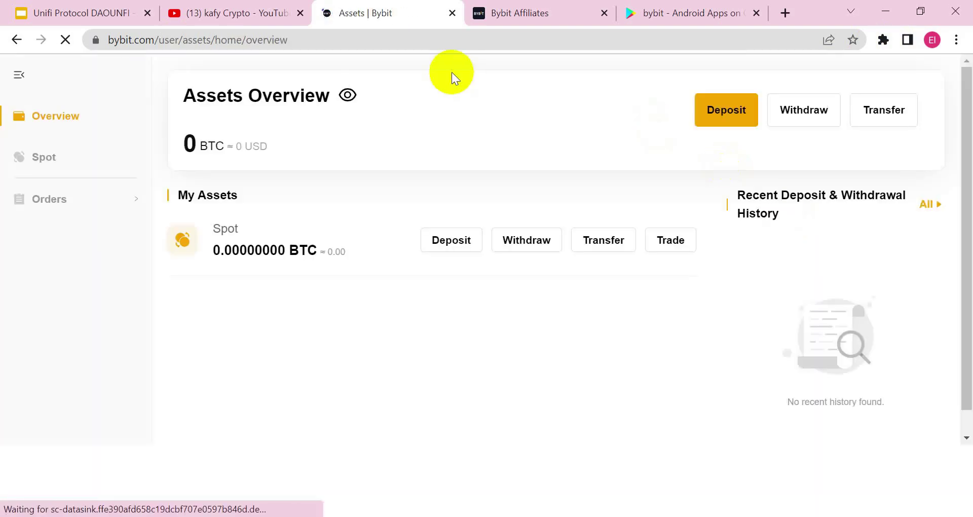
{"action": "left_click_drag", "start_coordinate": [963, 222], "coordinate": [963, 196]}
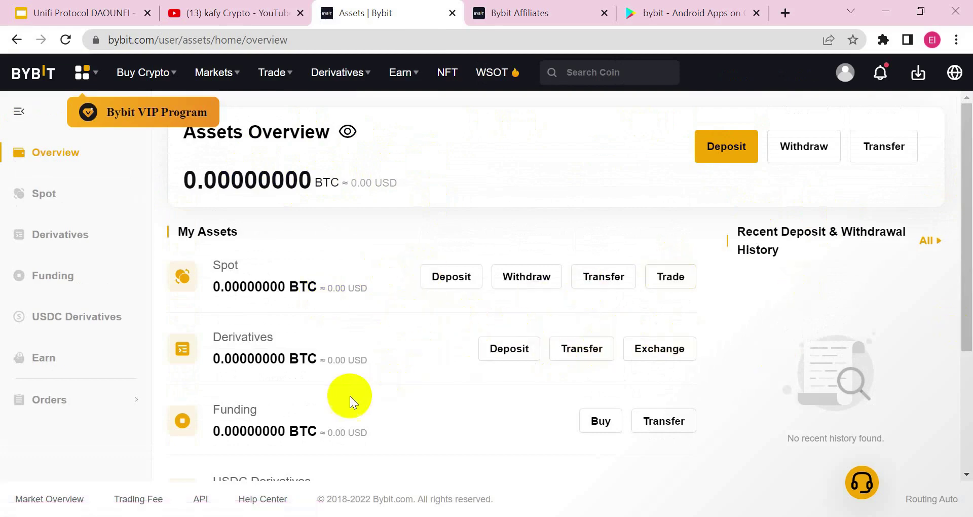
{"action": "left_click_drag", "start_coordinate": [965, 136], "coordinate": [969, 256]}
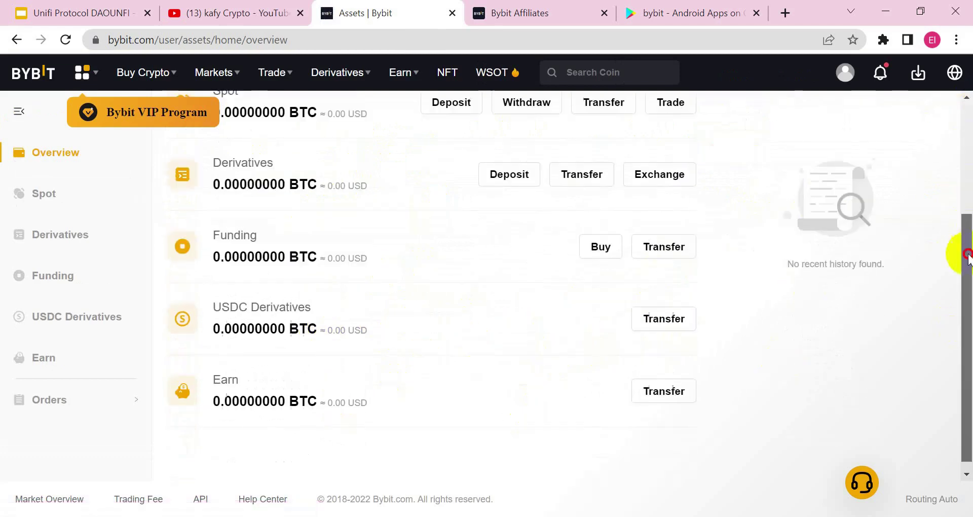
{"action": "left_click_drag", "start_coordinate": [962, 289], "coordinate": [965, 102]}
{"action": "left_click_drag", "start_coordinate": [963, 145], "coordinate": [960, 189]}
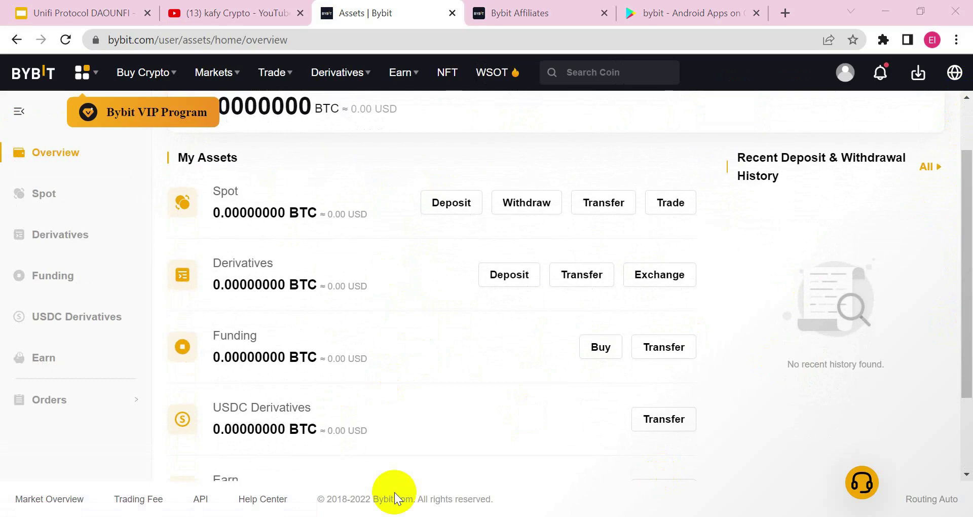
{"action": "left_click", "coordinate": [272, 73]}
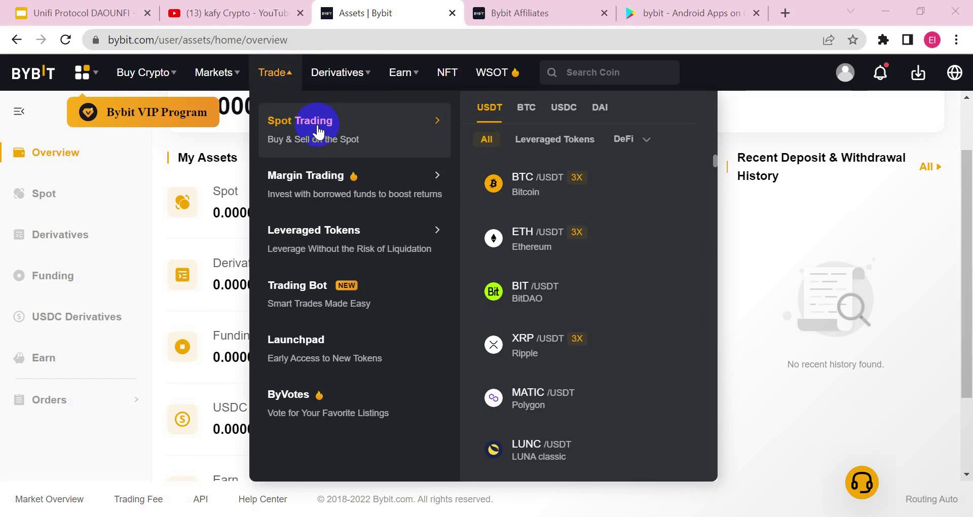
- Open BTC/USDT spot trading and switch the chart through 1m, 5m, 15m, D, 1h, ending on 15m
{"action": "left_click", "coordinate": [318, 126]}
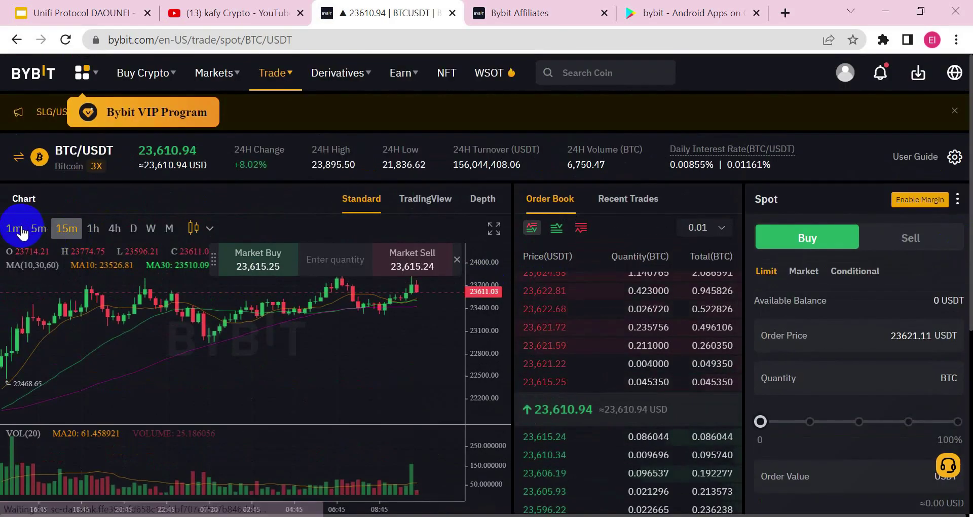
{"action": "left_click", "coordinate": [19, 231]}
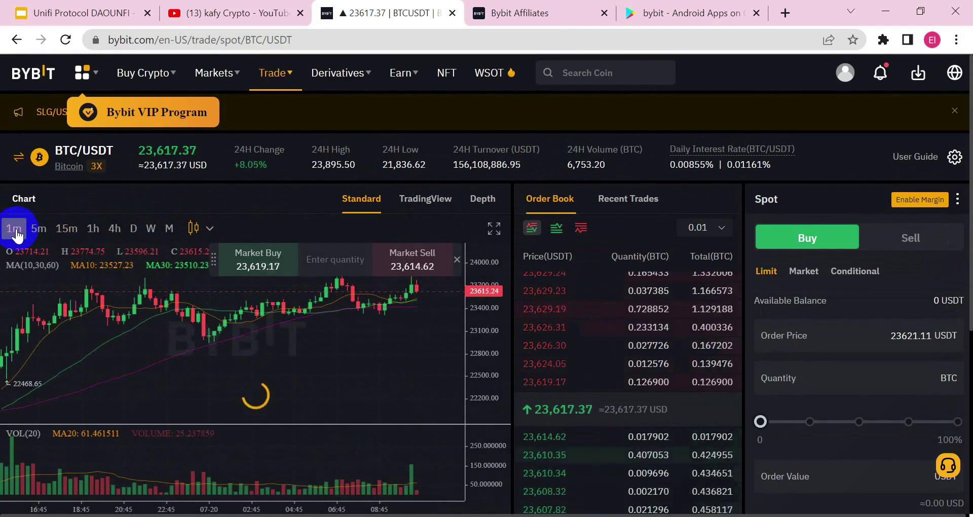
{"action": "left_click", "coordinate": [39, 229]}
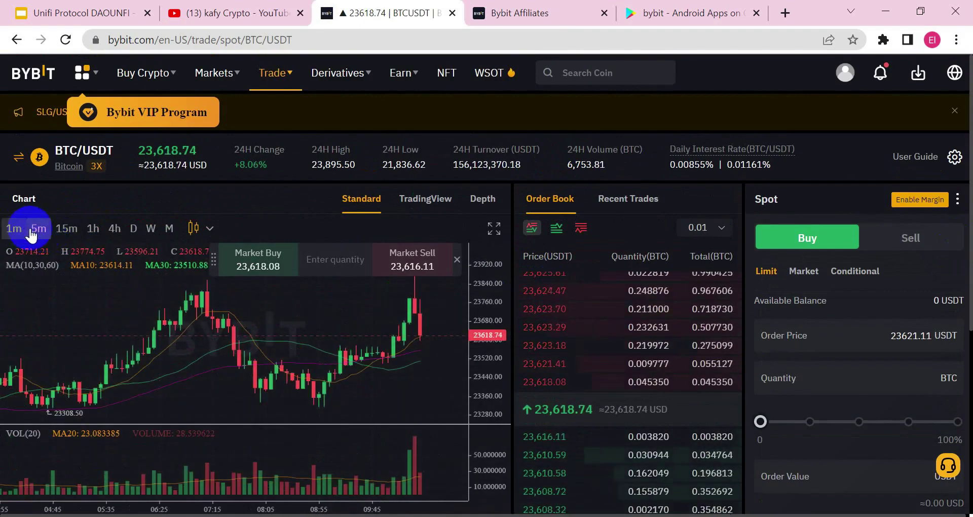
{"action": "left_click", "coordinate": [58, 231]}
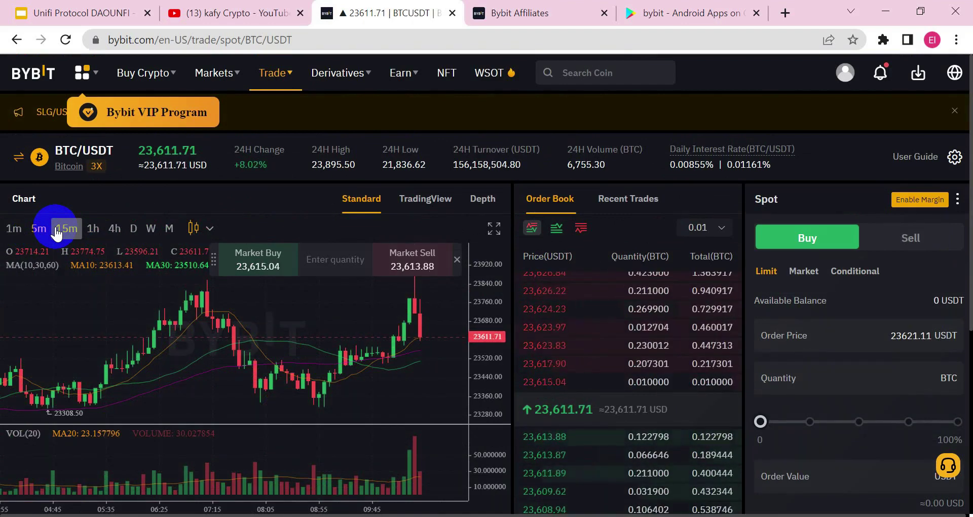
{"action": "left_click", "coordinate": [134, 229]}
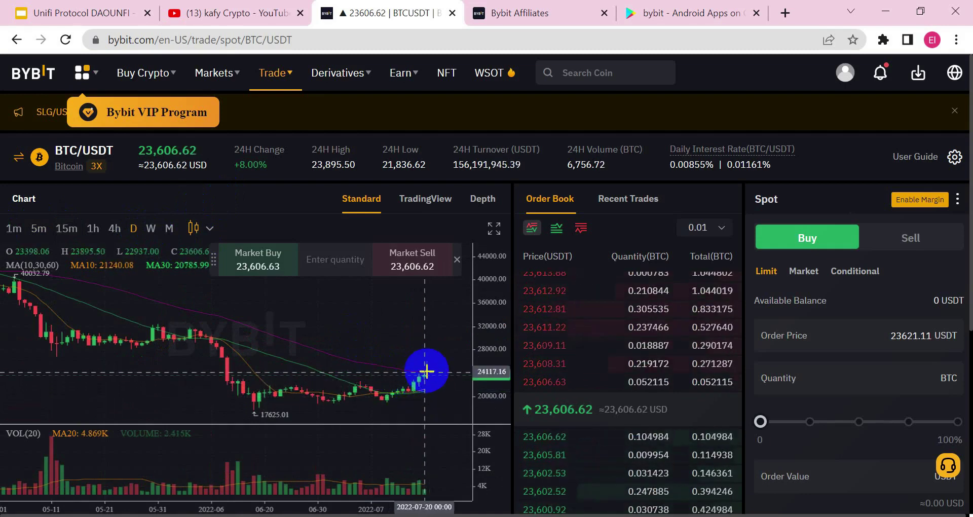
{"action": "left_click", "coordinate": [93, 229]}
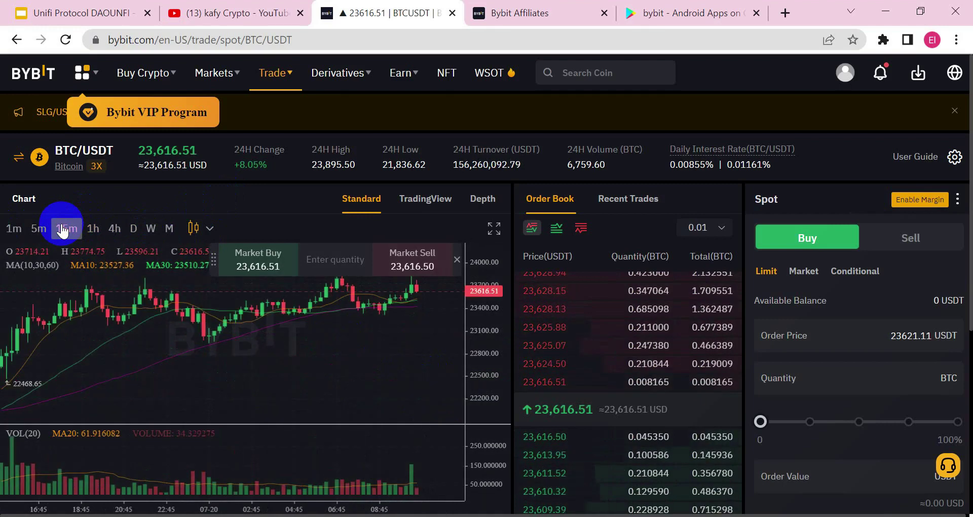
{"action": "left_click", "coordinate": [357, 274]}
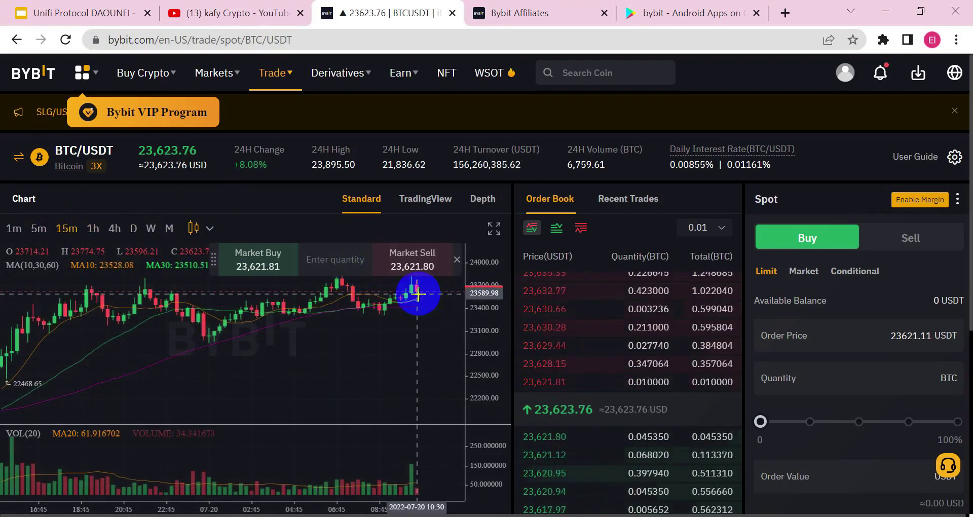
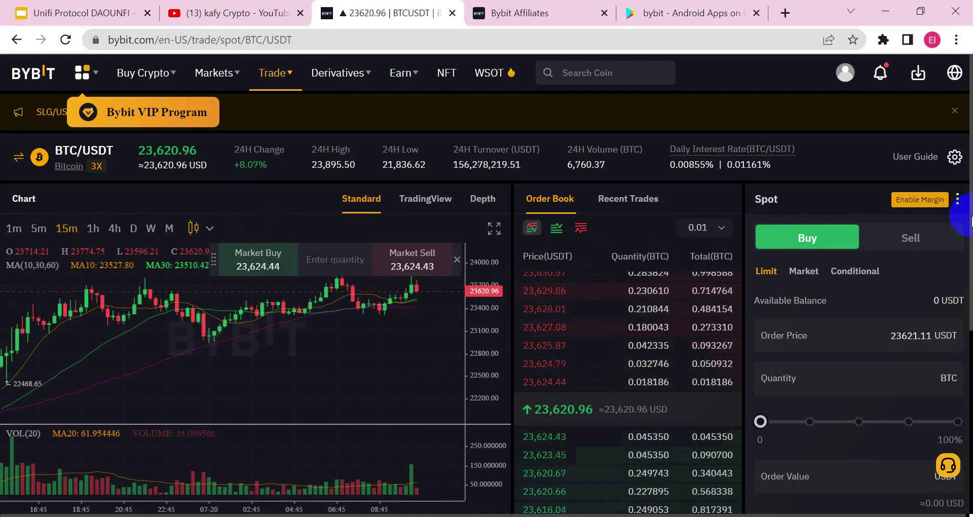
- Scroll the BTC/USDT spot trading page to bring the Limit buy form into view
{"action": "mouse_move", "coordinate": [971, 208]}
{"action": "left_mouse_down"}
{"action": "mouse_move", "coordinate": [970, 272]}
{"action": "mouse_move", "coordinate": [970, 226]}
{"action": "left_mouse_up"}
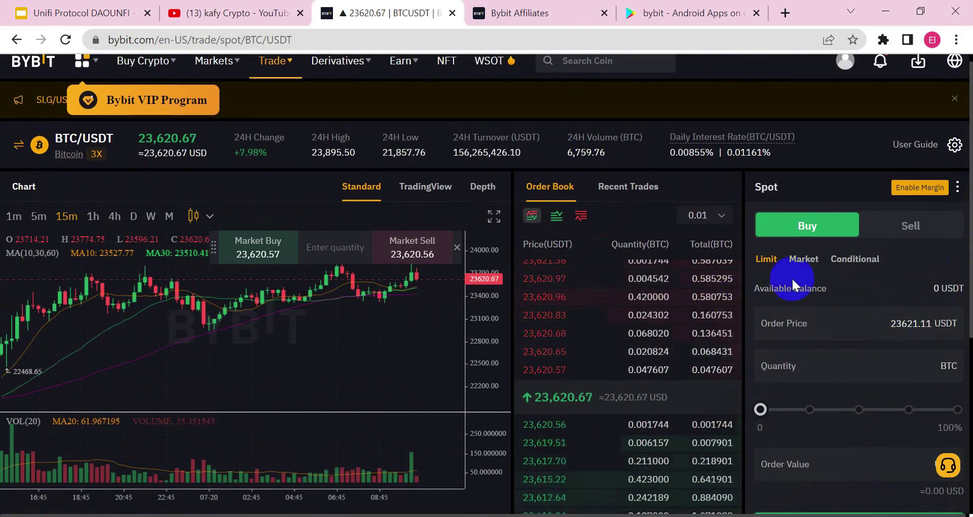
- Enter 0.003 BTC as the buy quantity, then delete it back to 0.0
{"action": "left_click", "coordinate": [802, 324]}
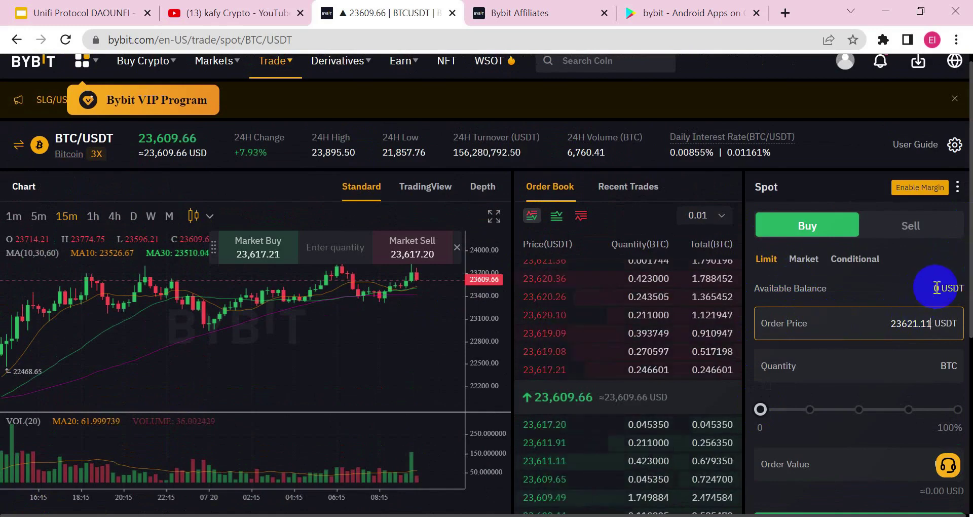
{"action": "left_click", "coordinate": [810, 370]}
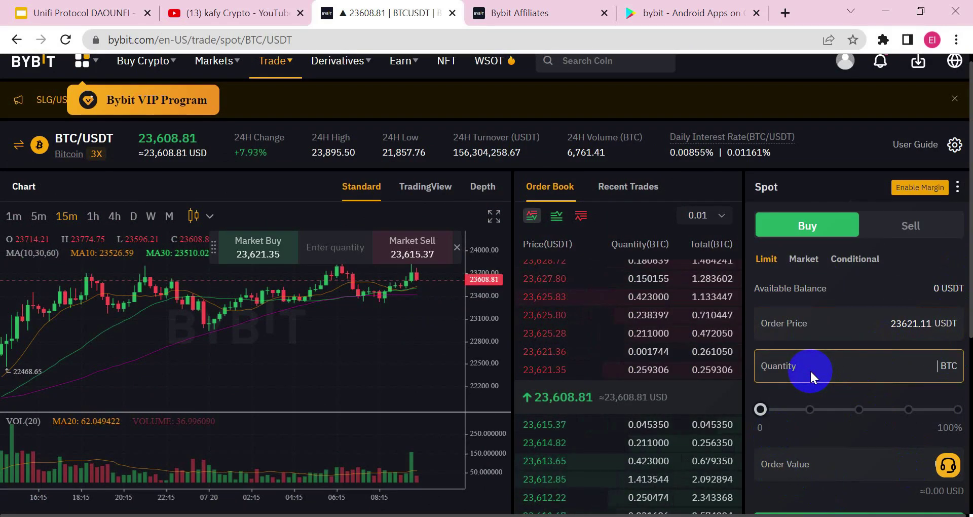
{"action": "type", "text": "0"}
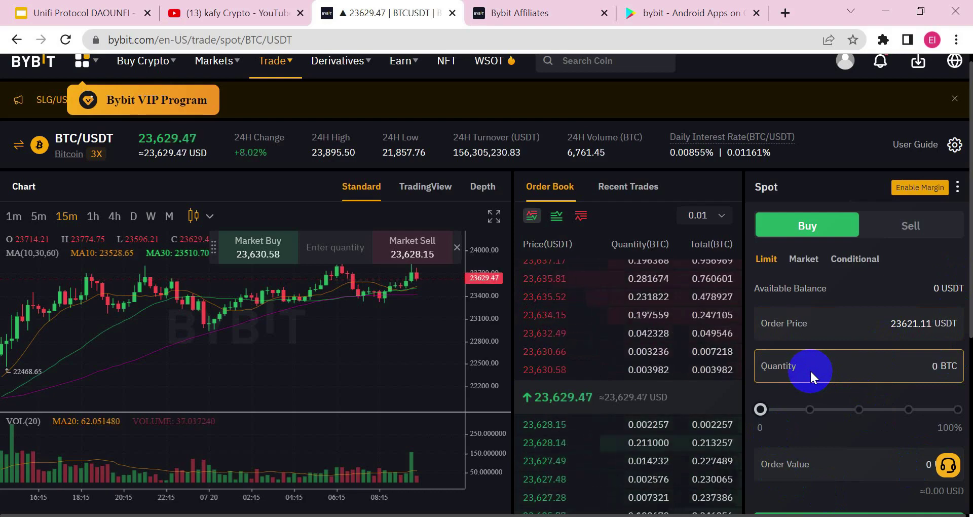
{"action": "type", "text": "."}
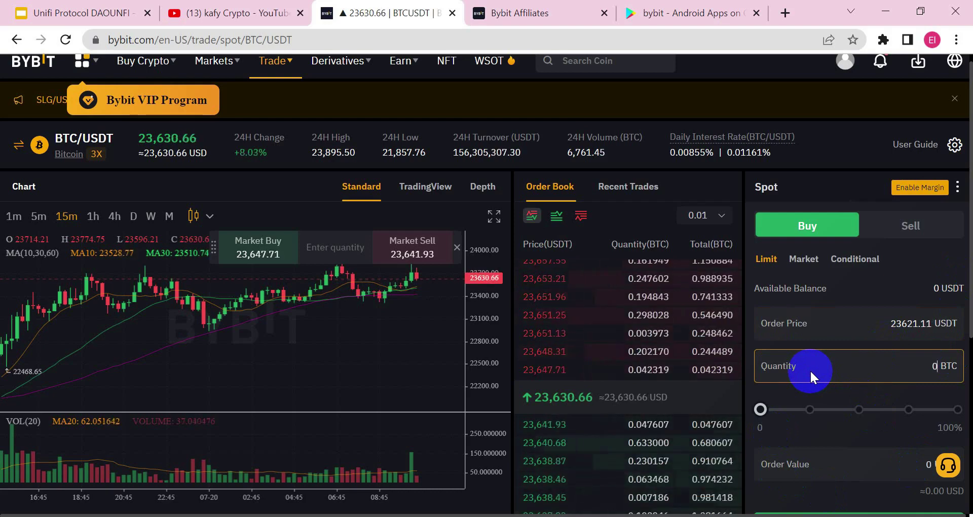
{"action": "type", "text": "003"}
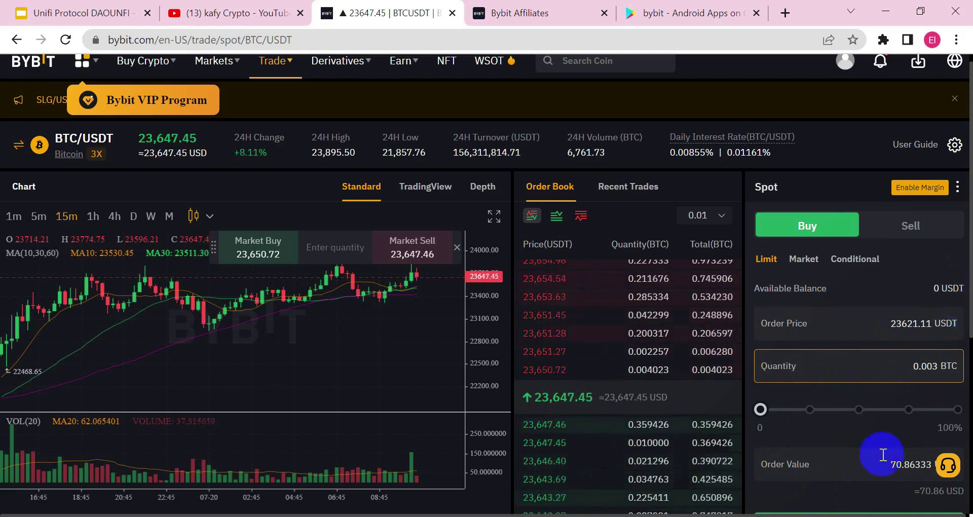
{"action": "mouse_move", "coordinate": [768, 414]}
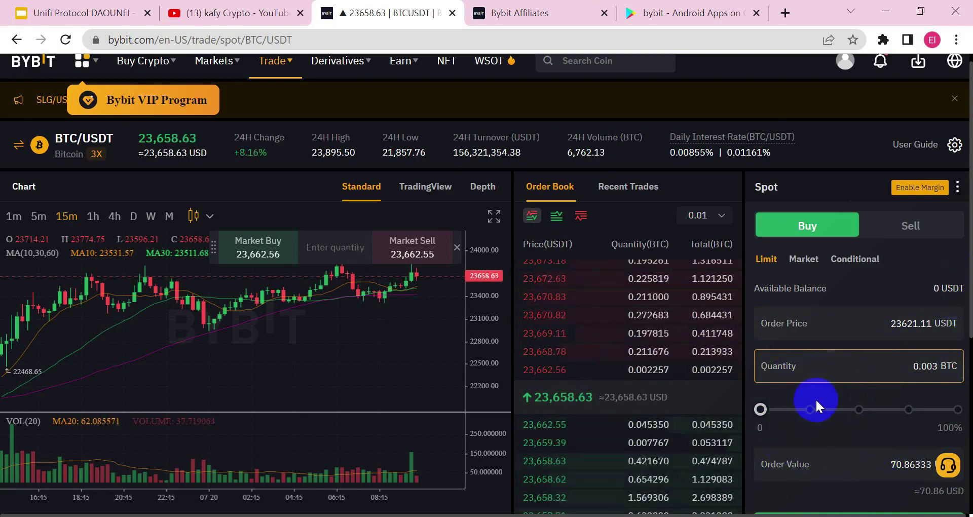
{"action": "key", "text": "BackSpace"}
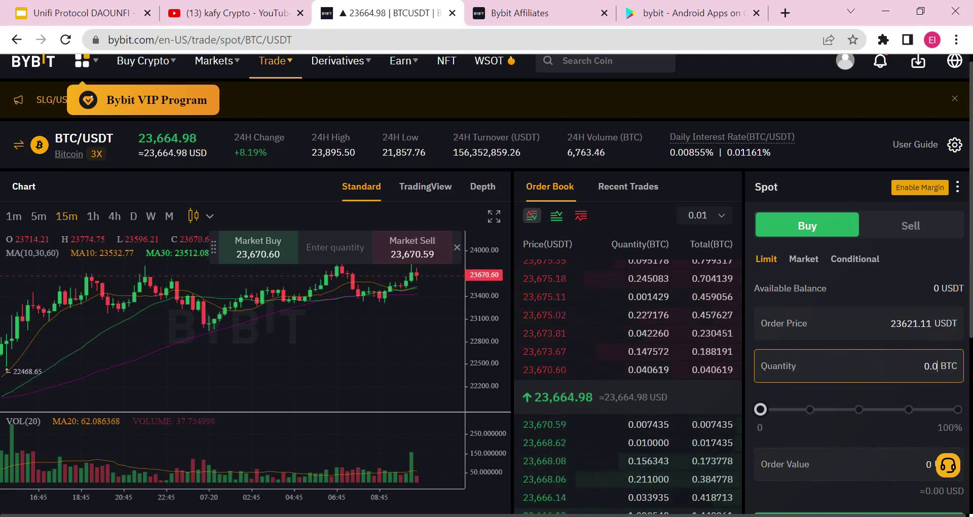
{"action": "left_click", "coordinate": [789, 333]}
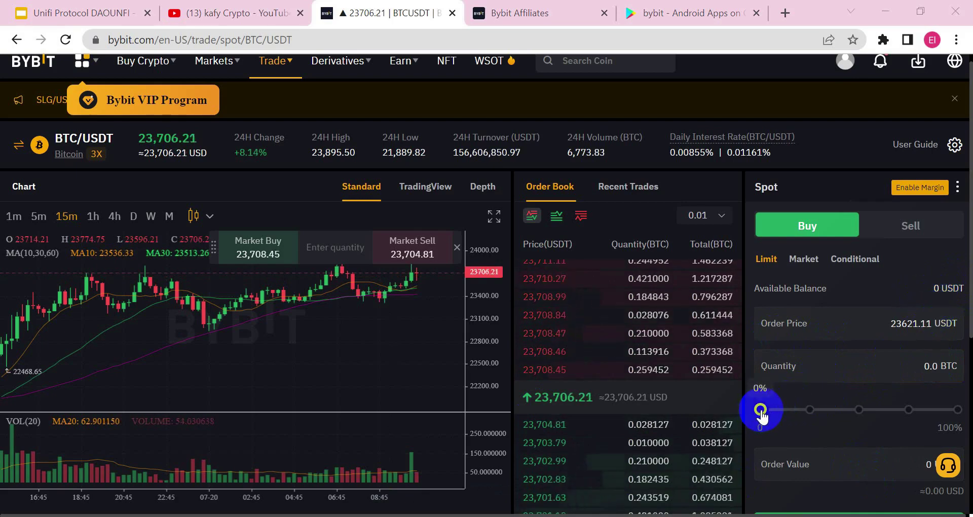
- Drag the quantity slider to 24% of the available balance and check the order size
{"action": "left_click_drag", "start_coordinate": [761, 412], "coordinate": [809, 412]}
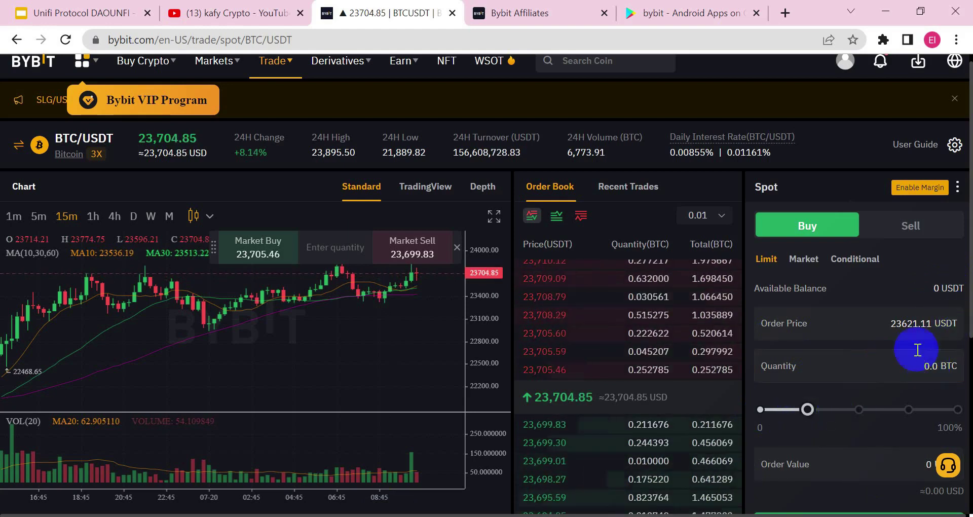
{"action": "left_click", "coordinate": [946, 288]}
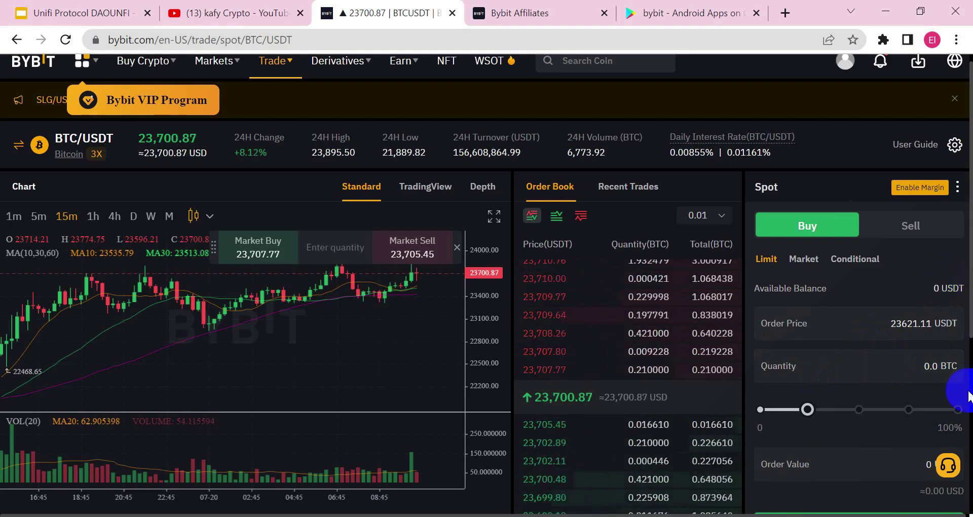
{"action": "left_click", "coordinate": [960, 410]}
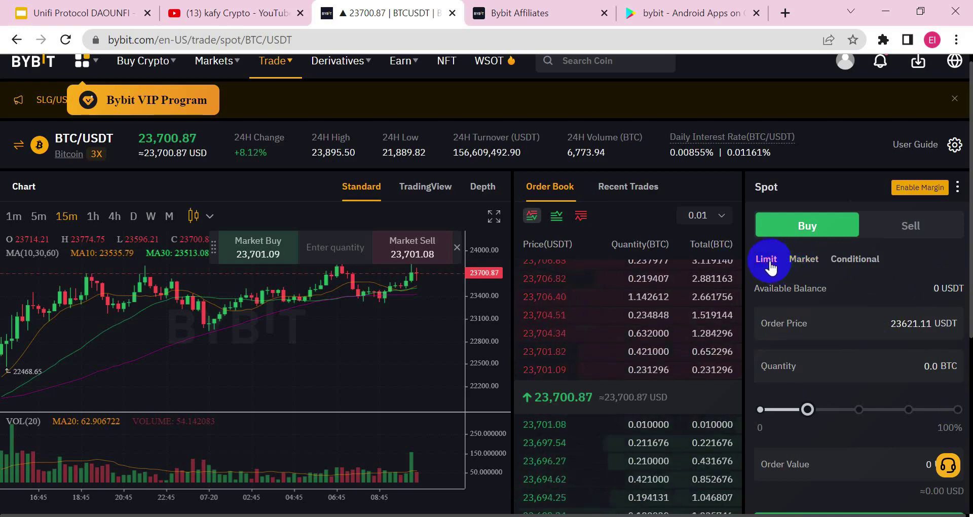
- Switch to Market and back to Limit, then select the prefilled 23621.11 order price
{"action": "left_click", "coordinate": [802, 259]}
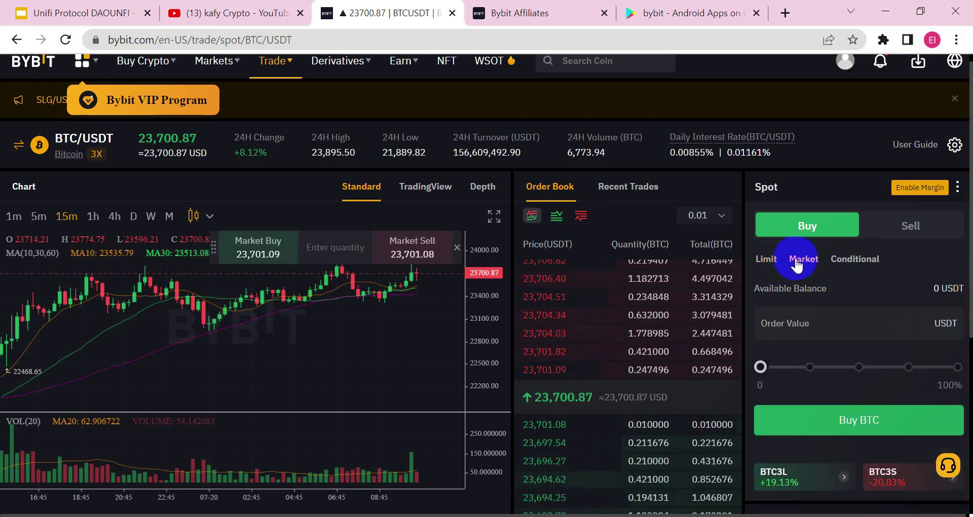
{"action": "left_click", "coordinate": [767, 261]}
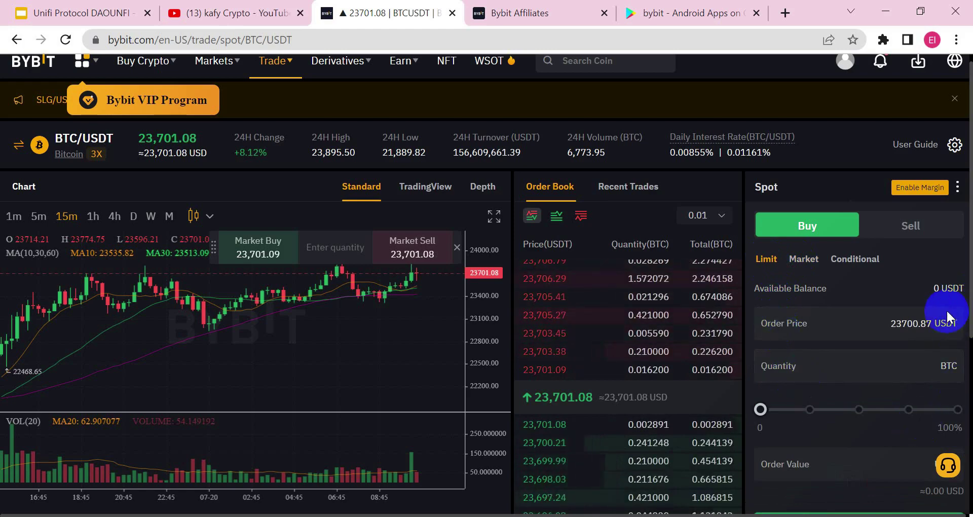
{"action": "left_click_drag", "start_coordinate": [947, 319], "coordinate": [849, 322]}
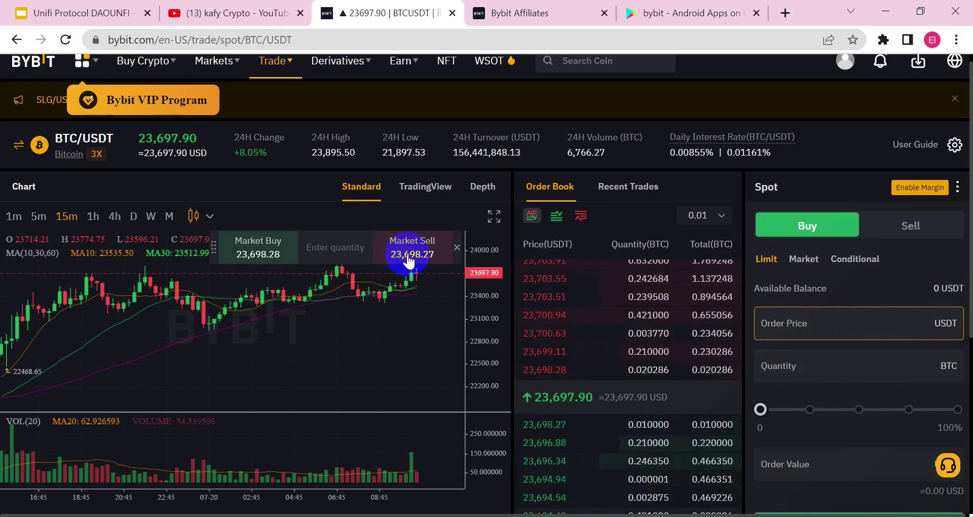
- Enter a 20000 USDT order price and a 0.005 BTC quantity
{"action": "left_click", "coordinate": [774, 324]}
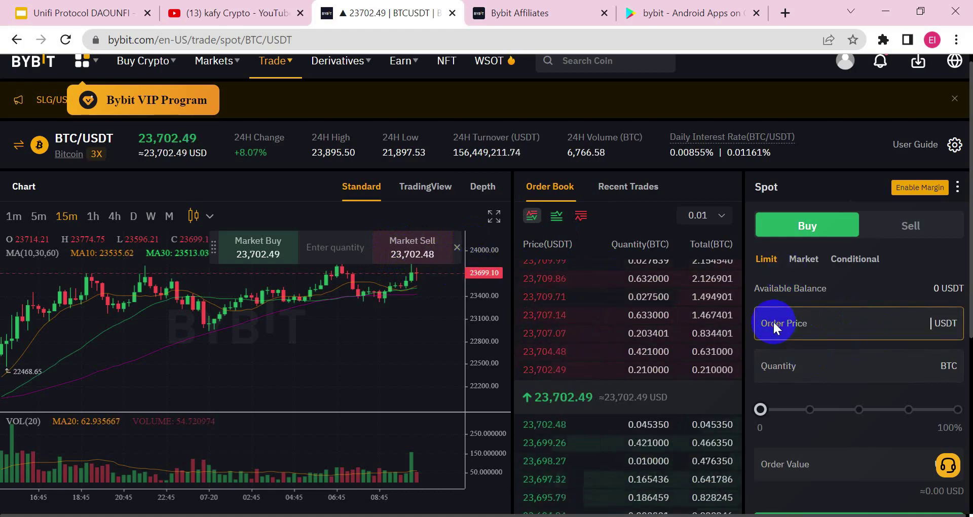
{"action": "type", "text": "20000"}
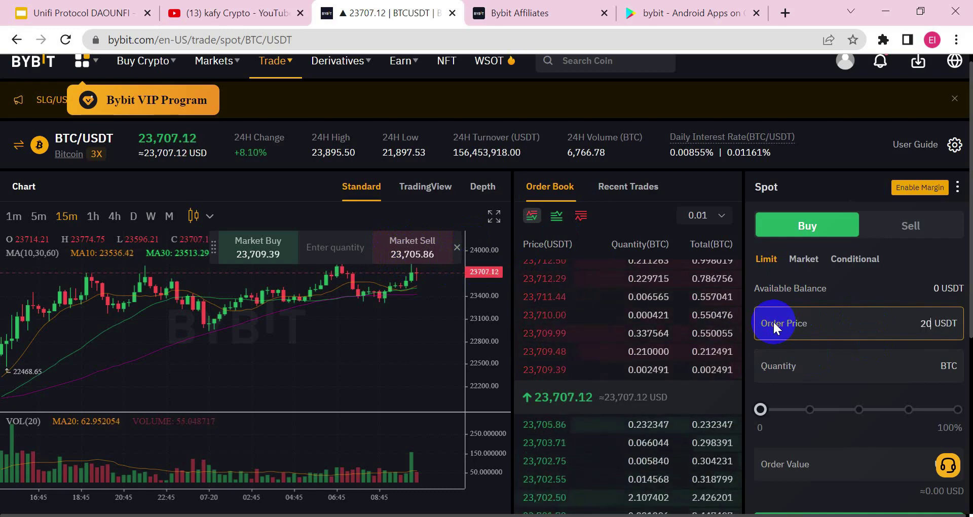
{"action": "left_click", "coordinate": [786, 335]}
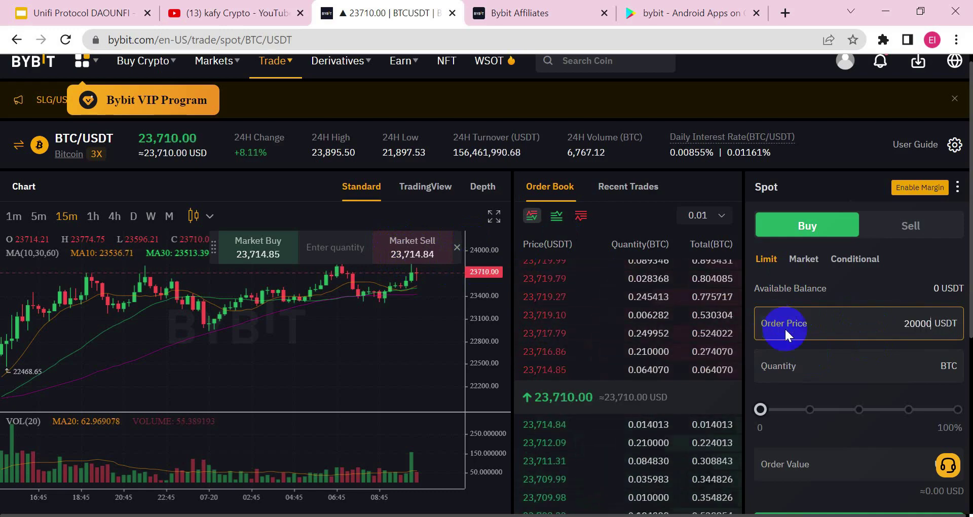
{"action": "left_click", "coordinate": [796, 369]}
{"action": "type", "text": "0"}
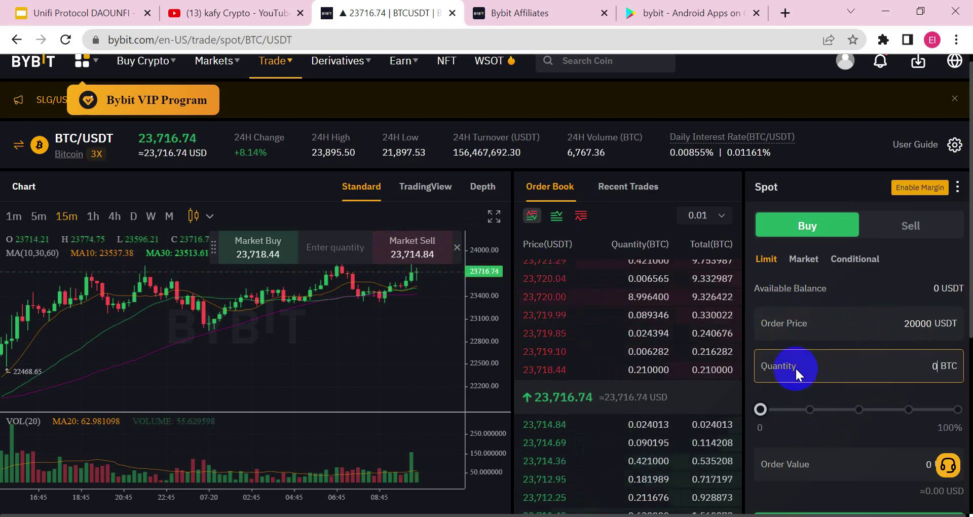
{"action": "type", "text": ".005"}
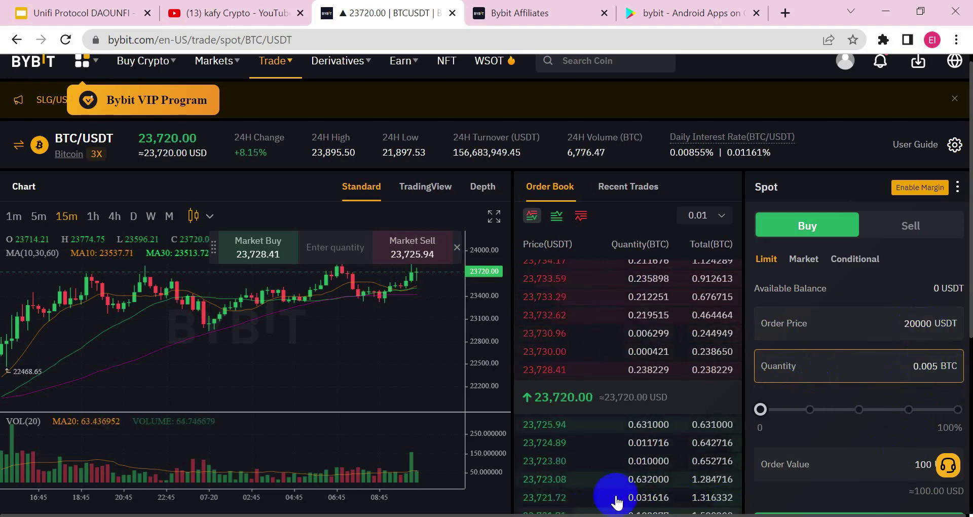
- Submit the 100 USDT limit buy with Buy BTC and scroll back to the top
{"action": "left_click_drag", "start_coordinate": [971, 287], "coordinate": [971, 412]}
{"action": "left_click", "coordinate": [851, 308]}
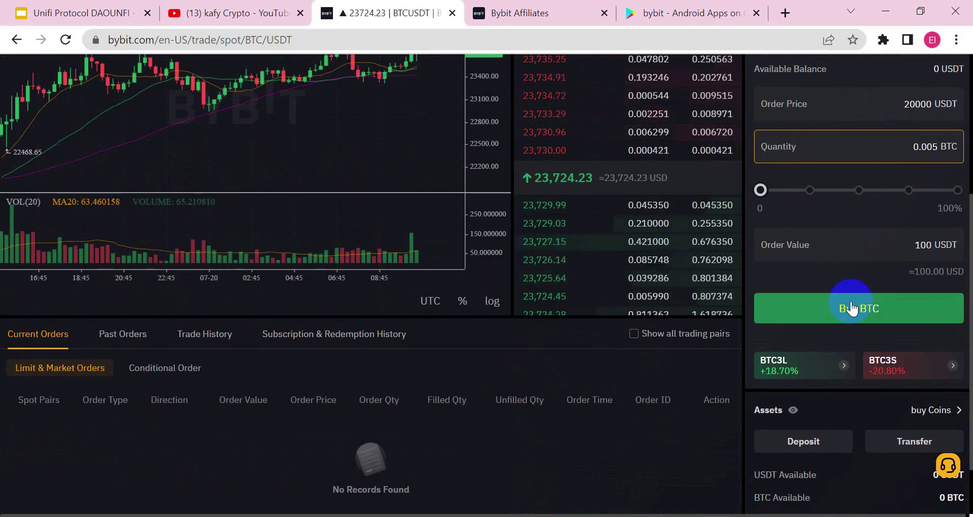
{"action": "left_click", "coordinate": [970, 243]}
{"action": "left_click_drag", "start_coordinate": [970, 244], "coordinate": [949, 37]}
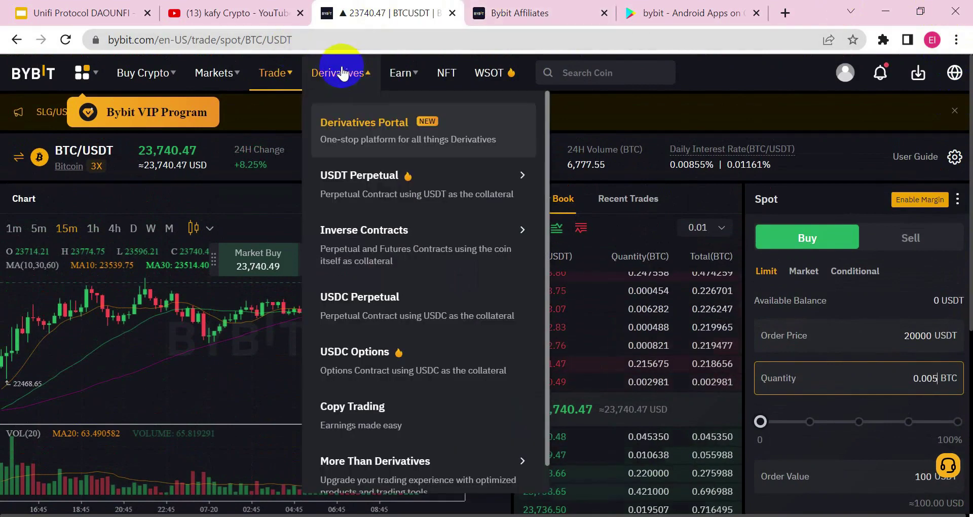
- Browse the Derivatives, Earn, Markets and Buy Crypto menus, then open the grid products menu
{"action": "left_click", "coordinate": [363, 71]}
{"action": "left_click", "coordinate": [404, 74]}
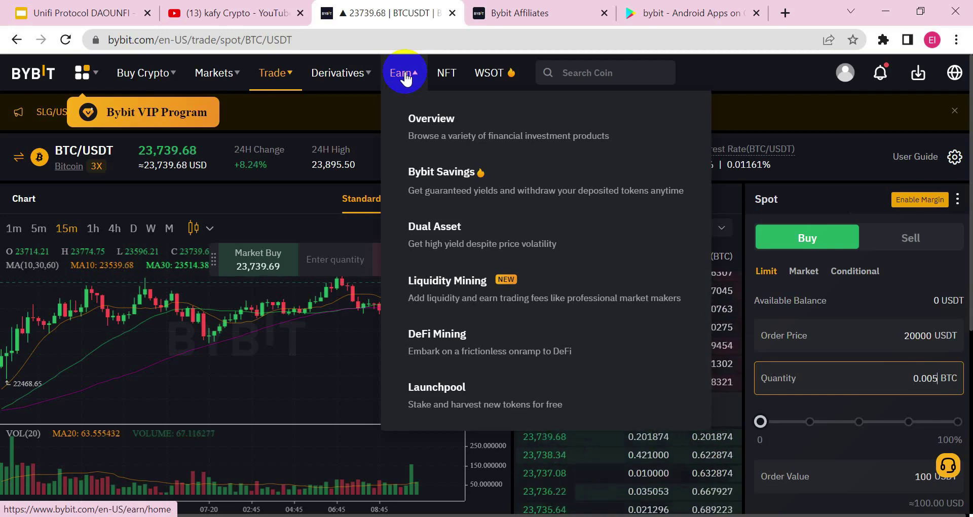
{"action": "mouse_move", "coordinate": [206, 68]}
{"action": "mouse_move", "coordinate": [165, 80]}
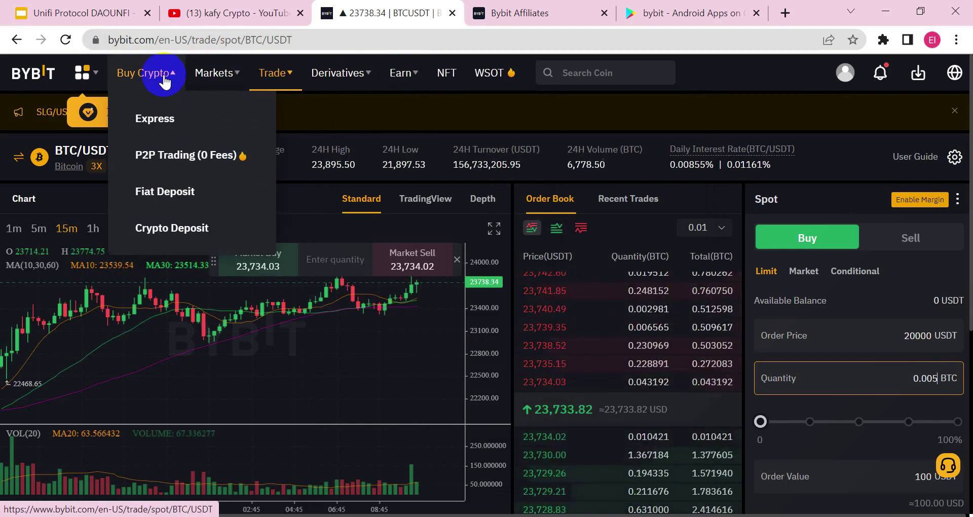
{"action": "left_click", "coordinate": [97, 75]}
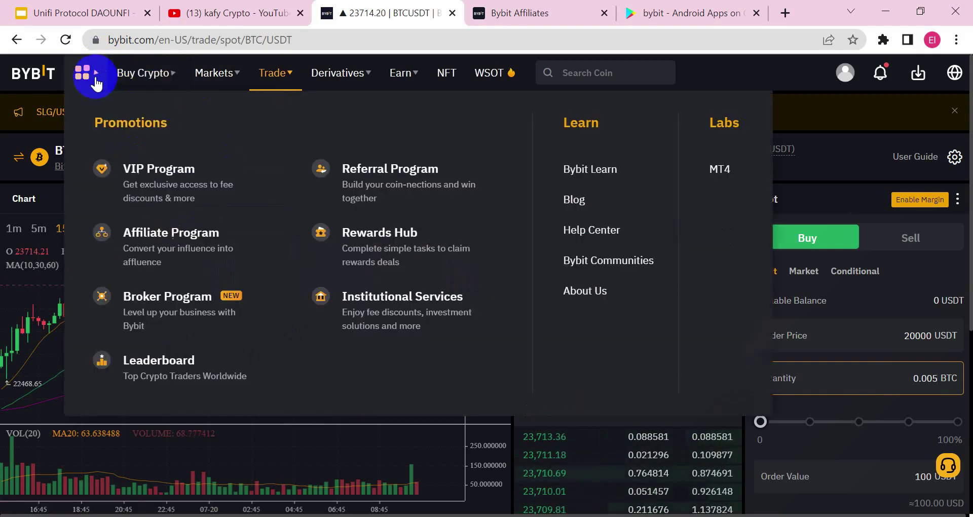
- Go to the Affiliate Program page and choose Apply Today to reach the sign-up form
{"action": "left_click", "coordinate": [185, 235]}
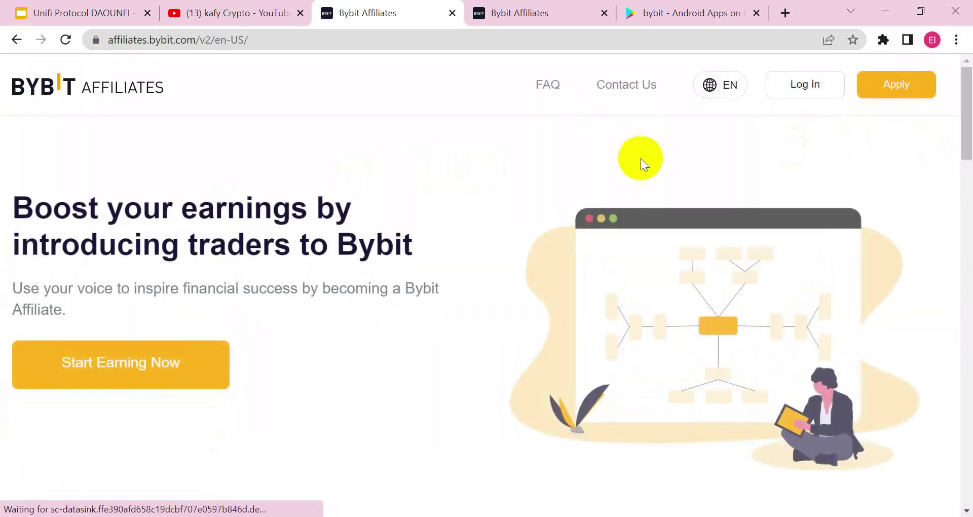
{"action": "left_click_drag", "start_coordinate": [968, 84], "coordinate": [969, 435]}
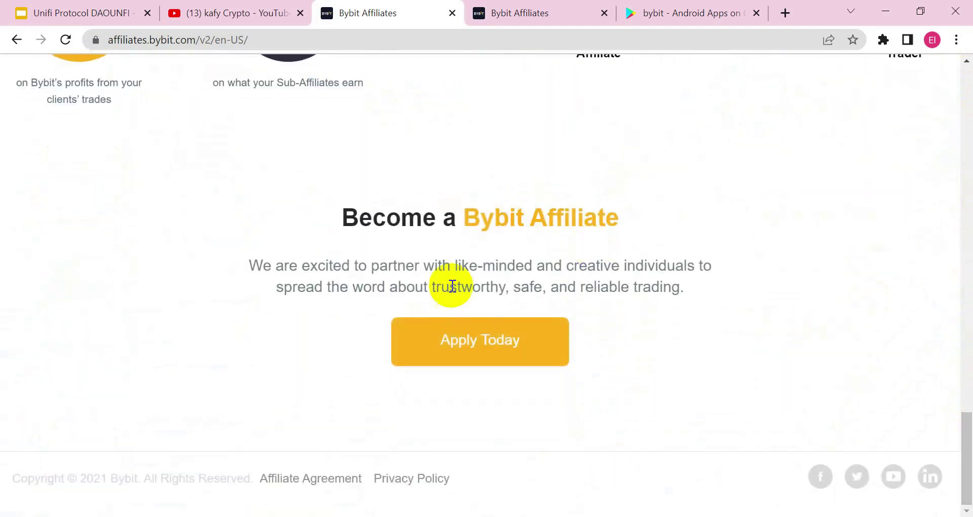
{"action": "left_click", "coordinate": [528, 361]}
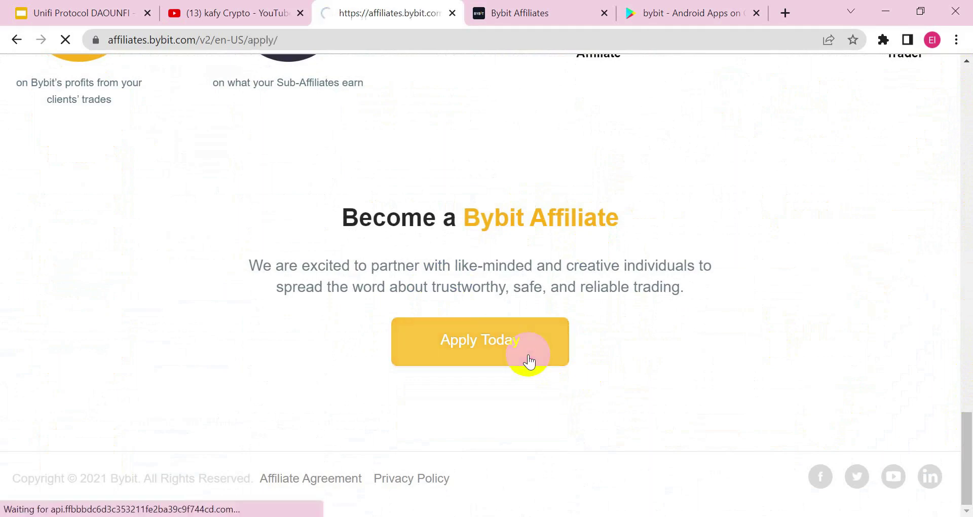
{"action": "left_click_drag", "start_coordinate": [968, 172], "coordinate": [966, 291]}
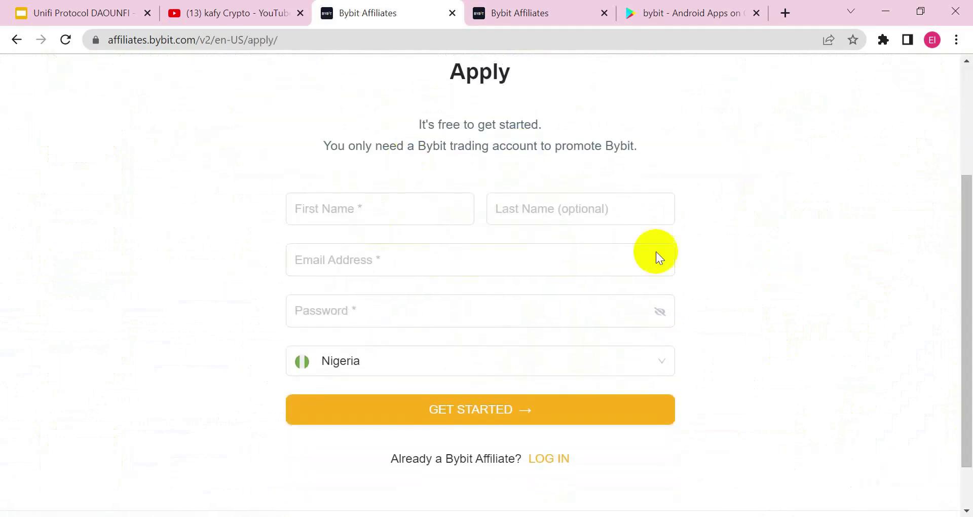
- Try GET STARTED on the form, then go back to the Affiliates landing page
{"action": "left_click", "coordinate": [491, 421]}
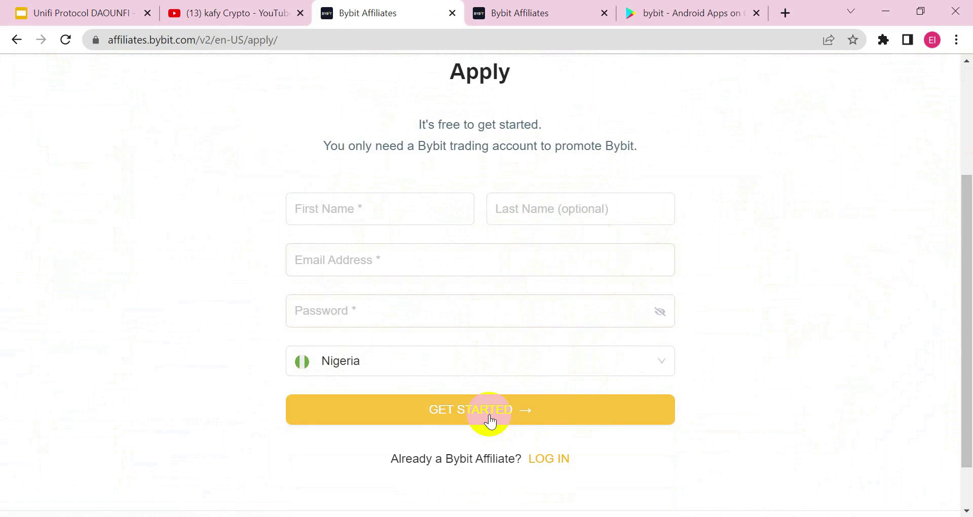
{"action": "left_click_drag", "start_coordinate": [966, 370], "coordinate": [969, 215]}
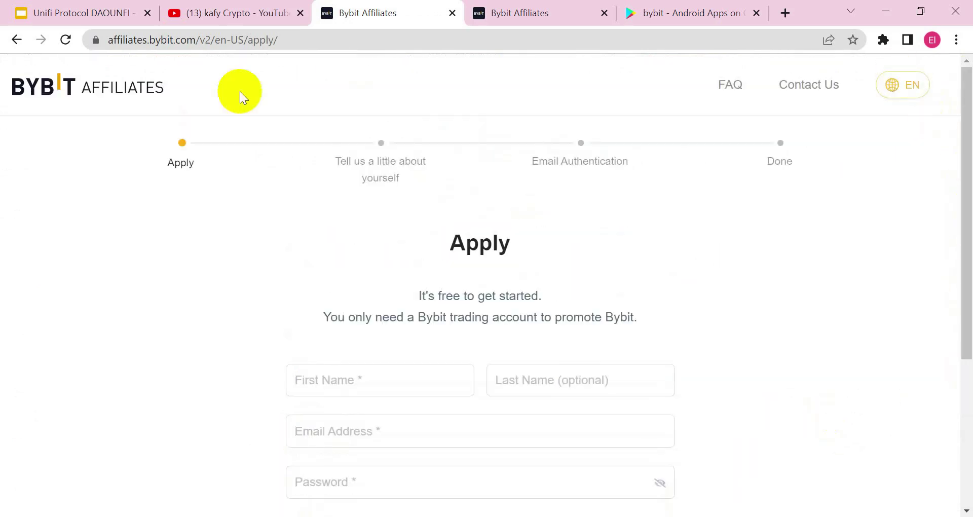
{"action": "left_click", "coordinate": [19, 40]}
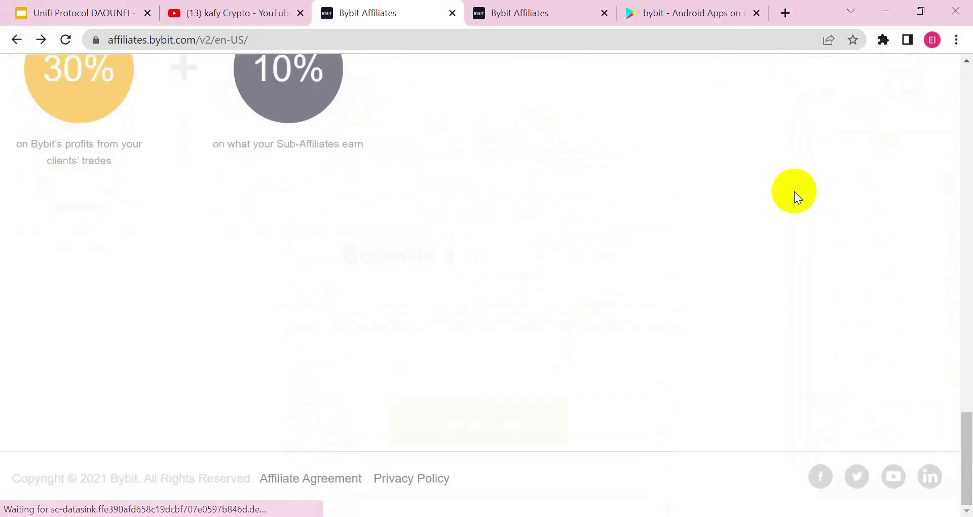
{"action": "left_click_drag", "start_coordinate": [970, 420], "coordinate": [963, 382]}
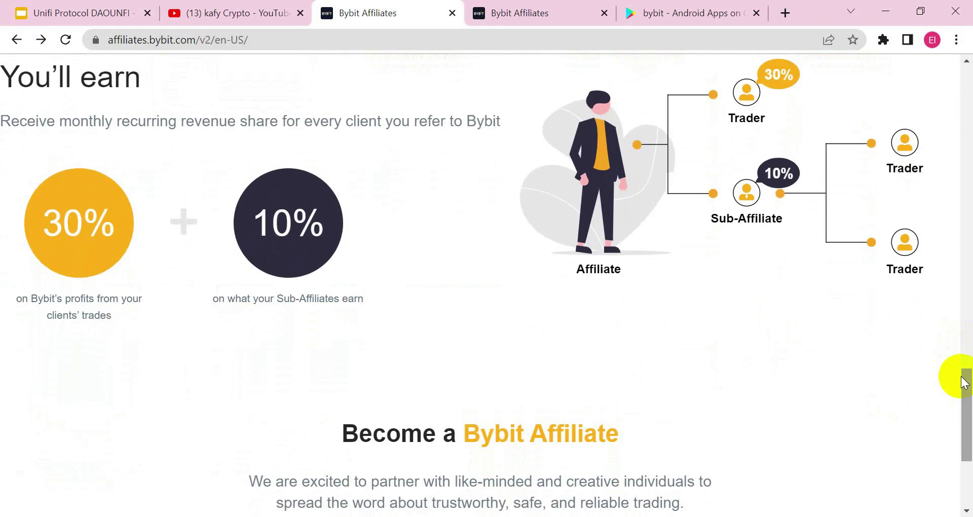
{"action": "left_click_drag", "start_coordinate": [965, 383], "coordinate": [951, 208]}
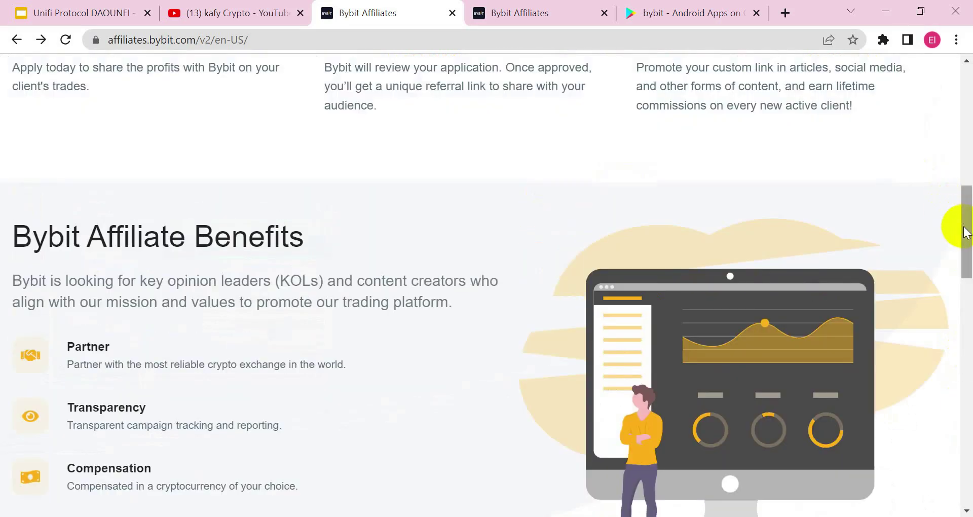
{"action": "left_click_drag", "start_coordinate": [969, 223], "coordinate": [951, 263]}
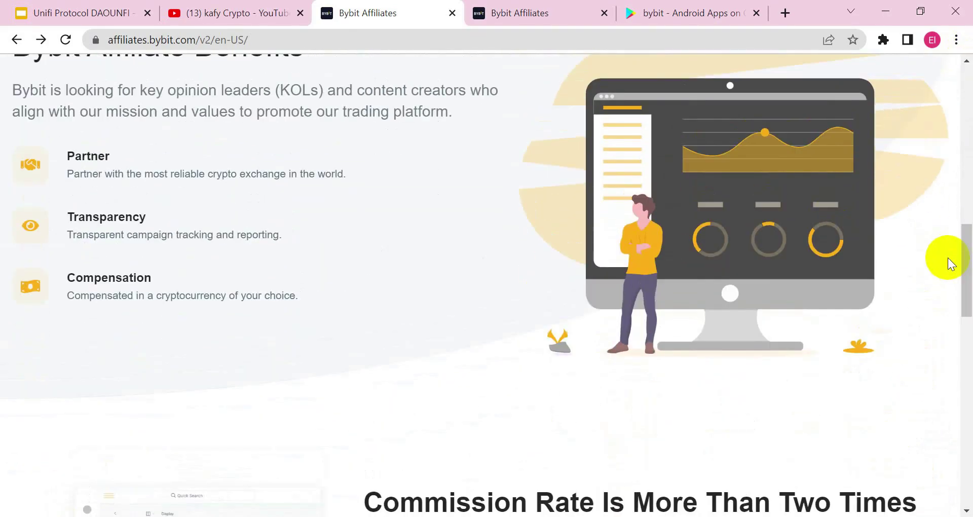